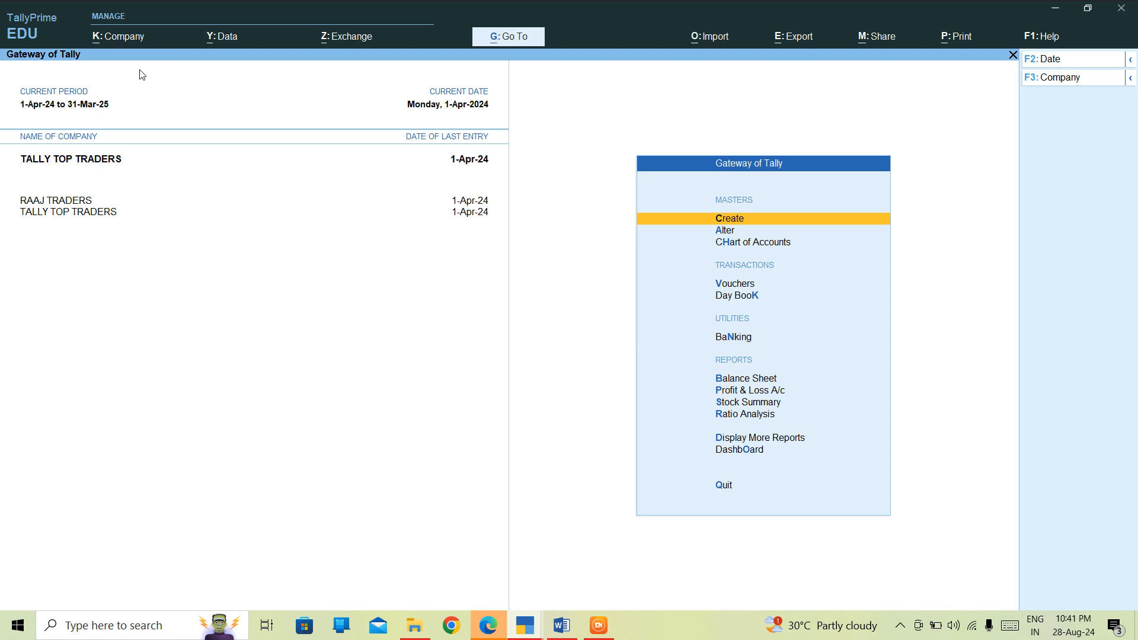
key(Down)
key(Down)
key(Down)
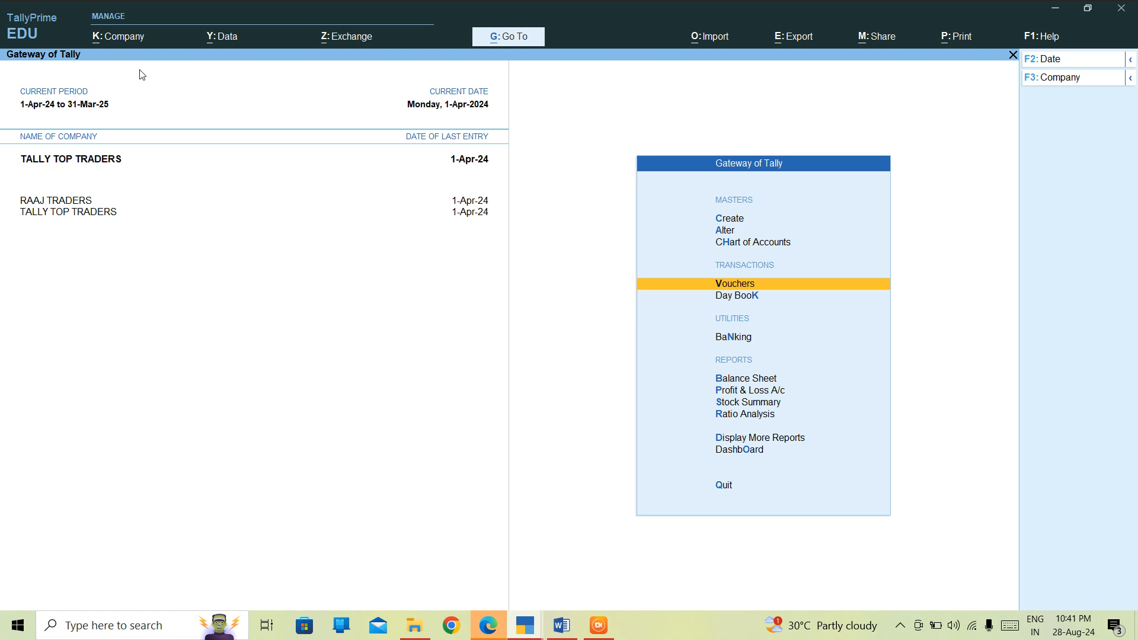
key(Up)
key(Up)
key(Up)
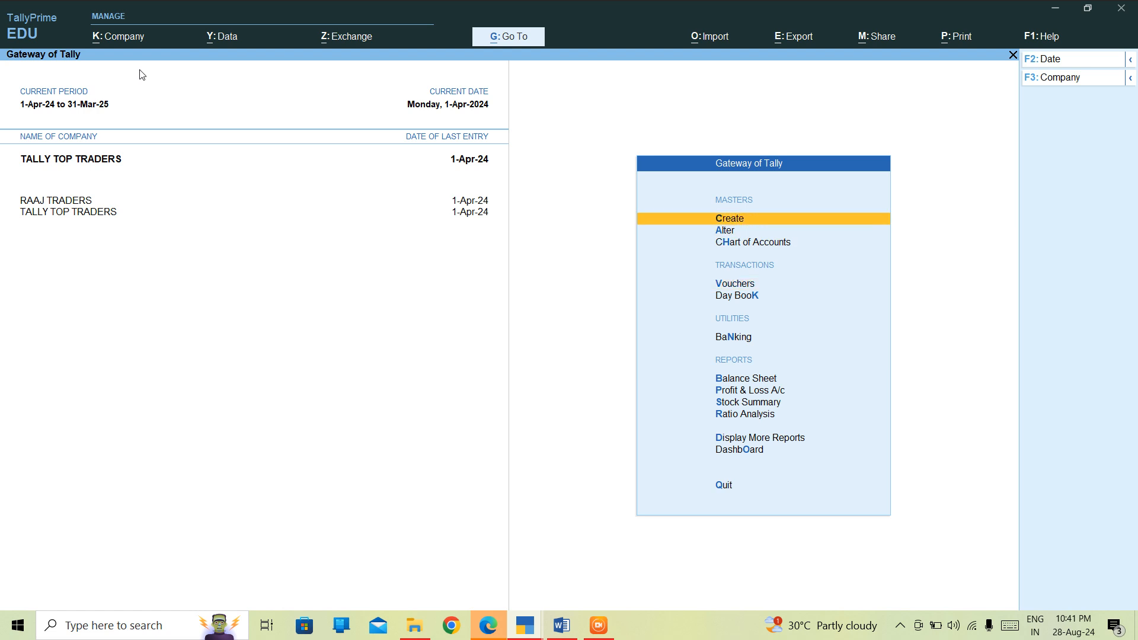
Step: Create a stock group named Garments under Primary and return to the list of masters
key(Return)
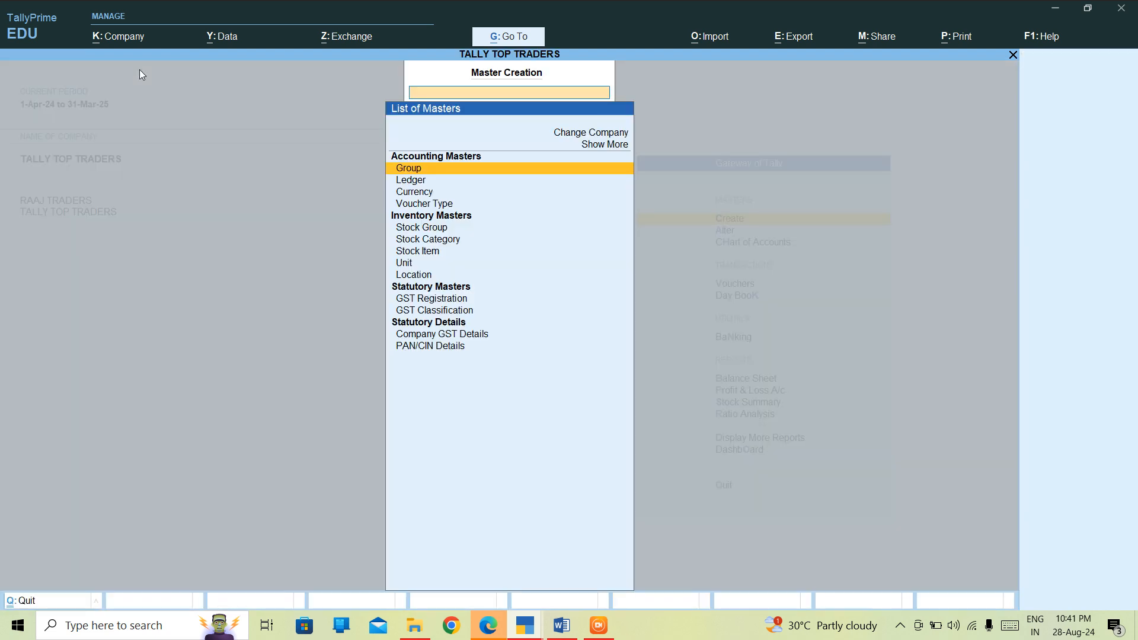
key(Down)
key(Down)
key(Down)
key(Down)
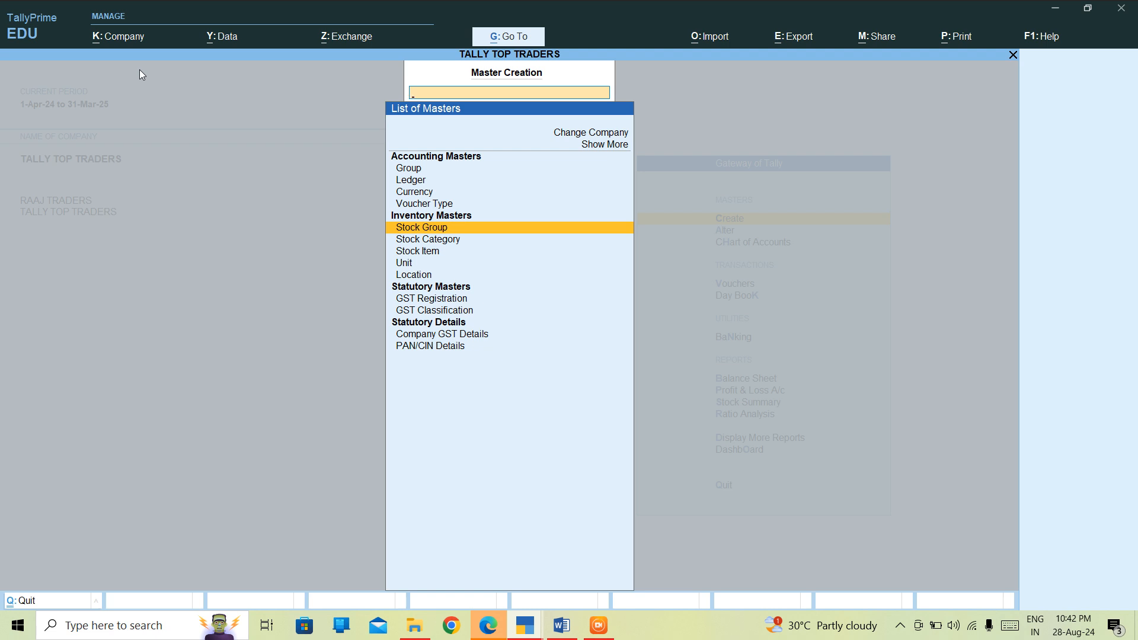
key(Return)
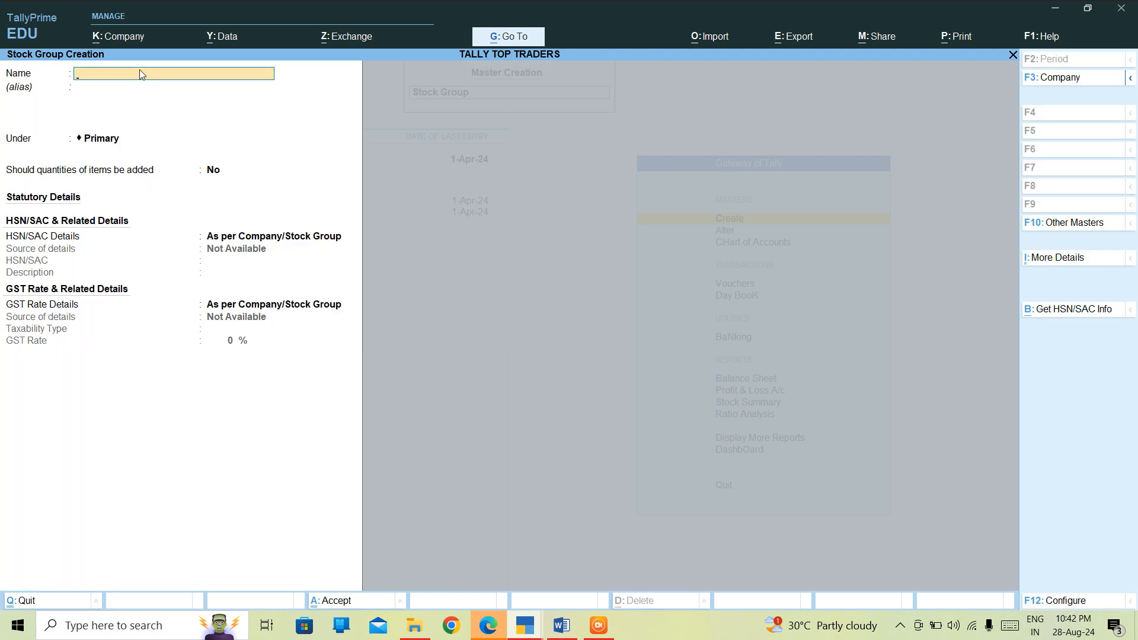
text(Ga)
text(rme)
key(BackSpace)
text(ment)
key(ctrl+a)
key(Escape)
key(y)
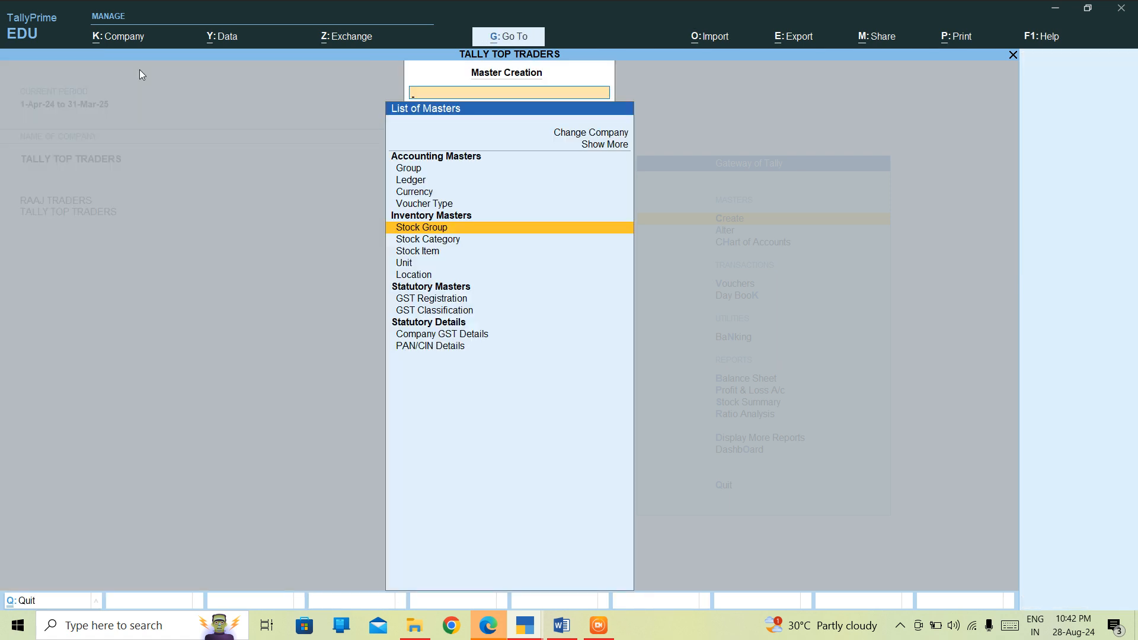
Step: Create a stock category named Ladies Wear under Primary
key(Down)
key(Return)
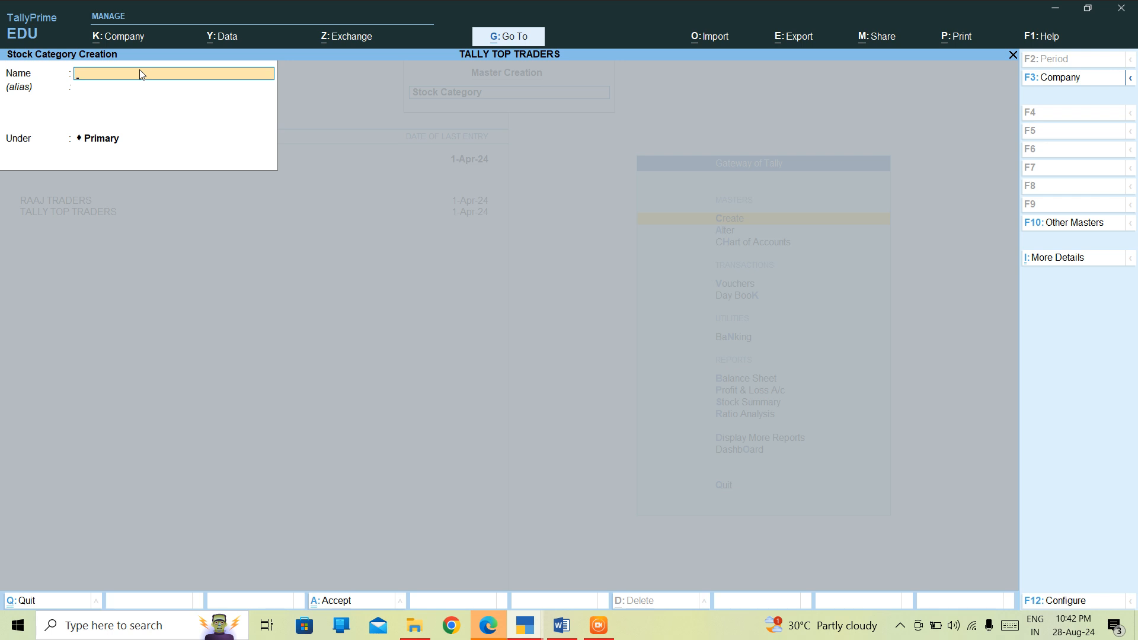
text(Ladies Wear)
key(ctrl+a)
Step: Create a second stock category named Gents Wear under Primary and return to the list of masters
text(Gents Wea)
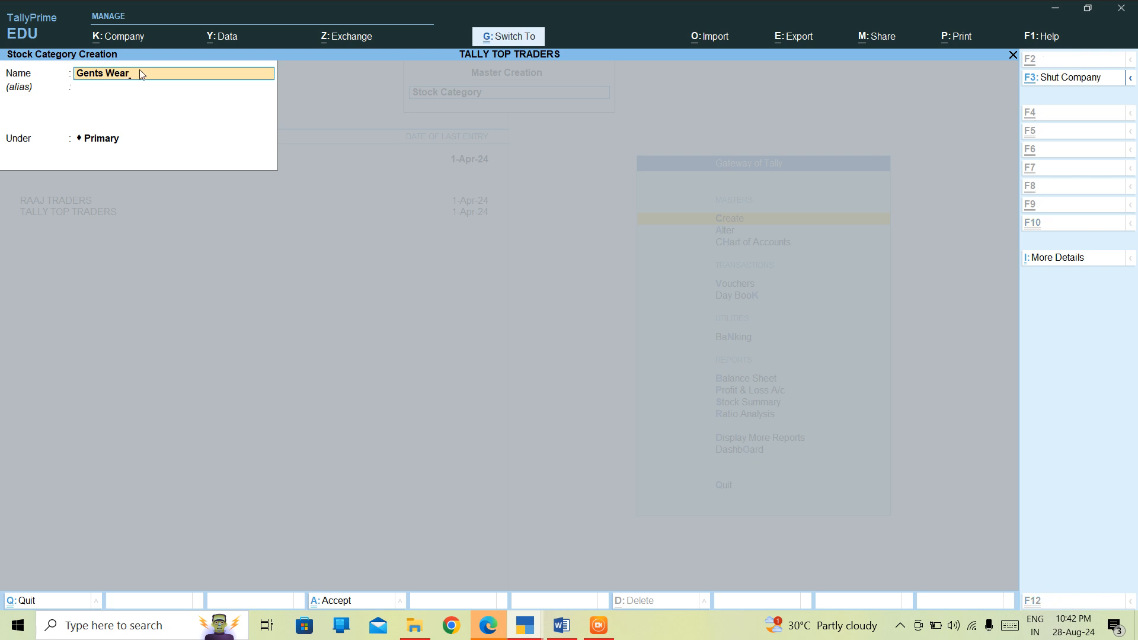
key(ctrl+a)
key(Escape)
key(Return)
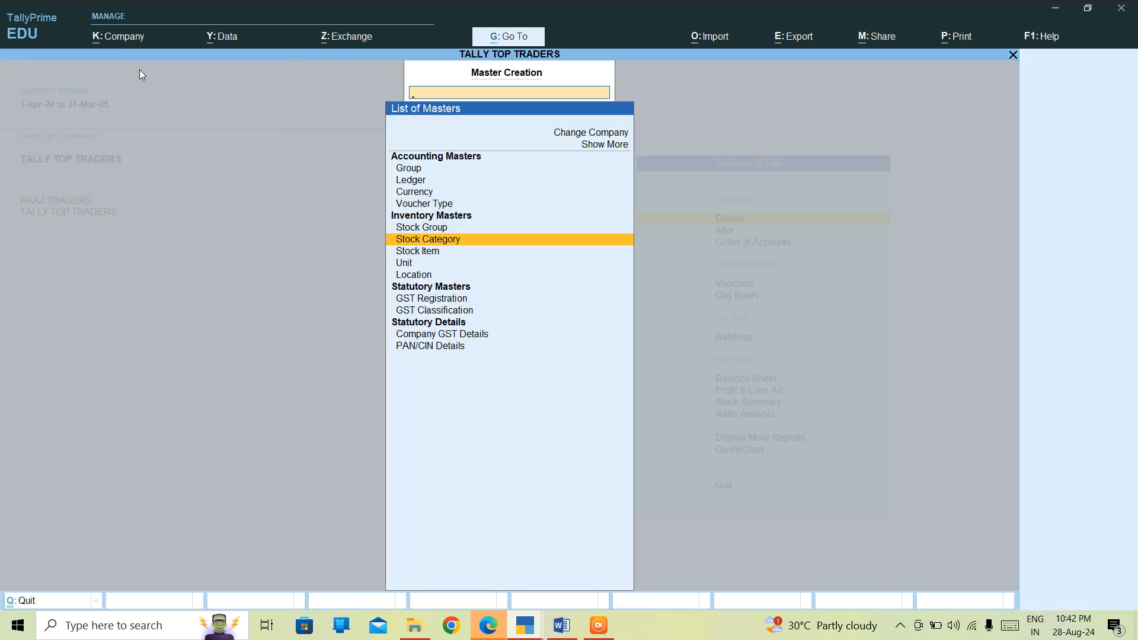
Step: Start a new stock item named Ladies Jacket and place it under the Garments group
key(Down)
key(Return)
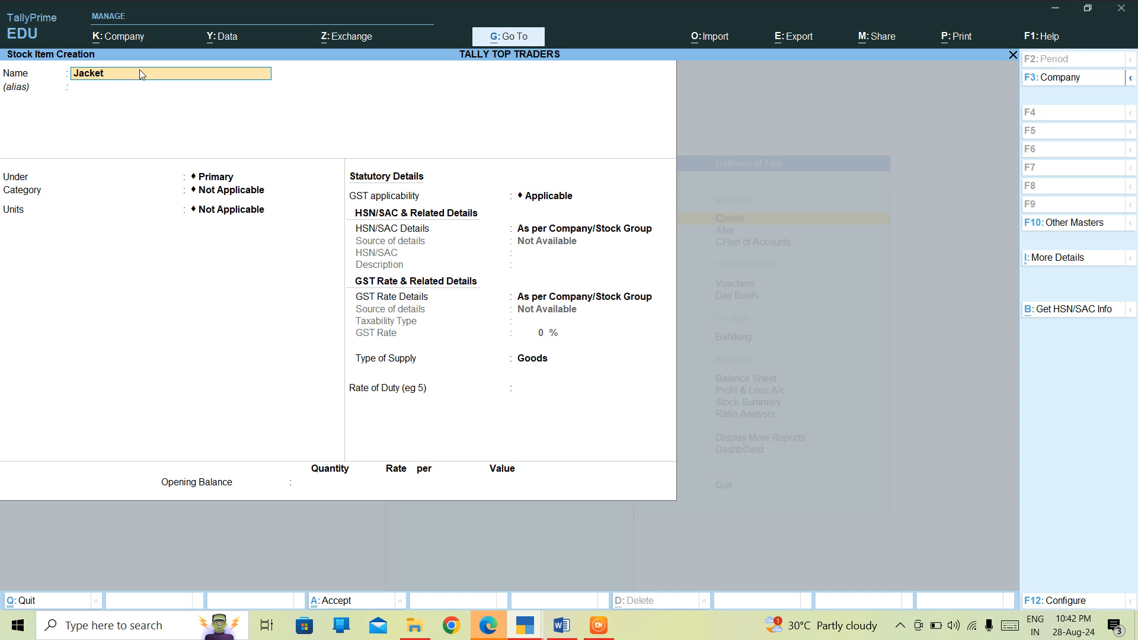
text(lA)
key(BackSpace)
text(adies)
key(Return)
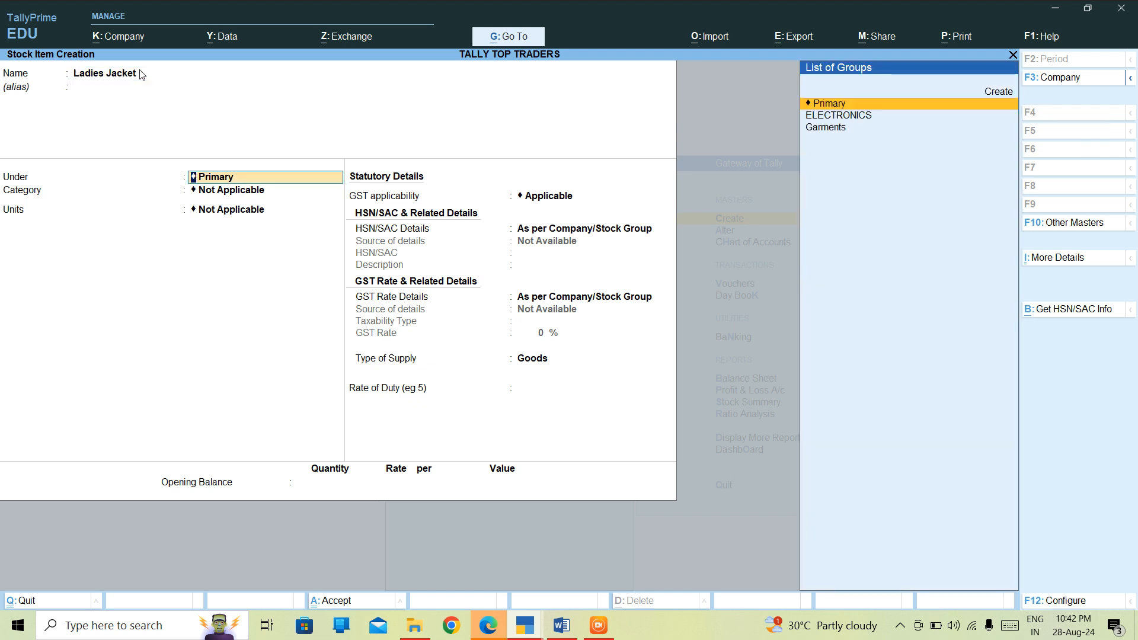
key(Down)
key(Down)
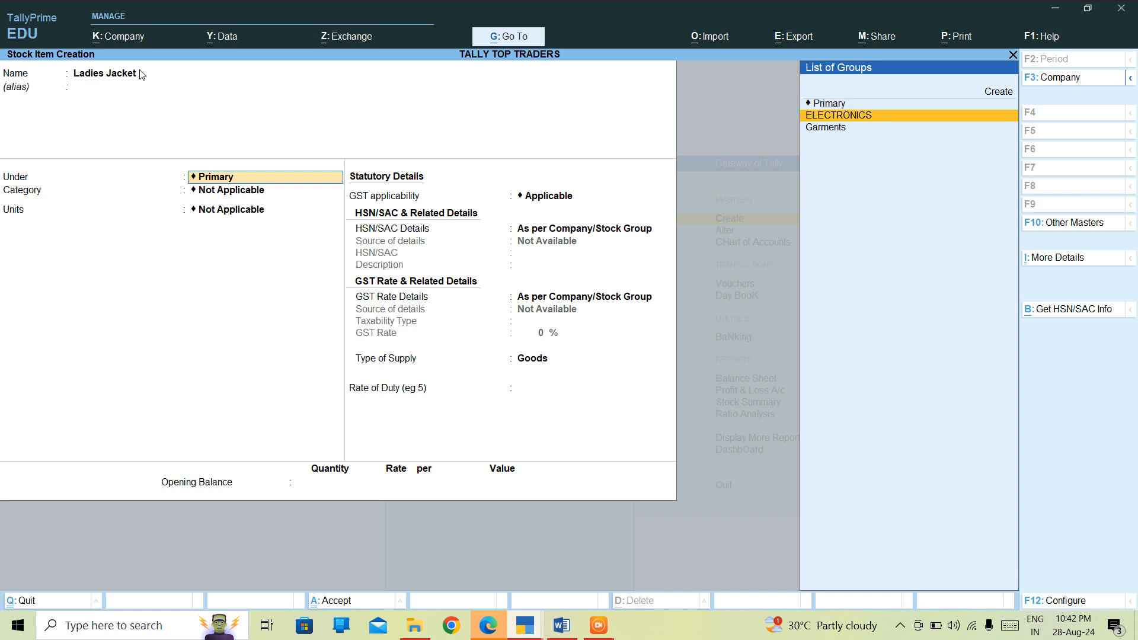
key(Return)
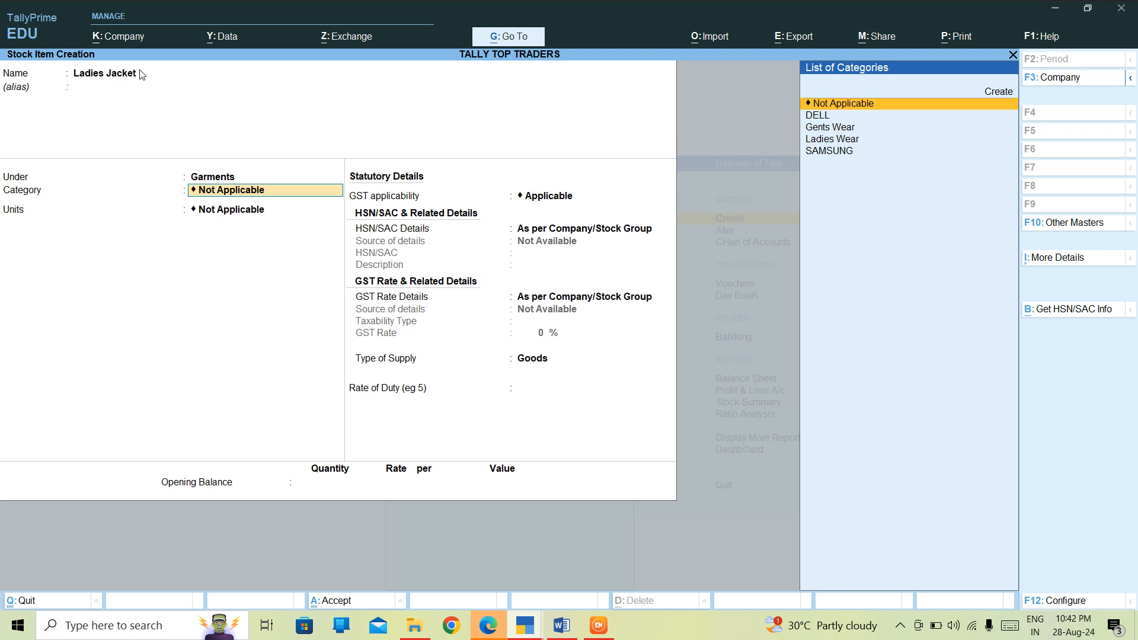
Step: Give Ladies Jacket the category Ladies Wear, unit PCS and GST applicability Not Applicable, and save the item
key(Down)
key(Down)
key(Down)
key(Return)
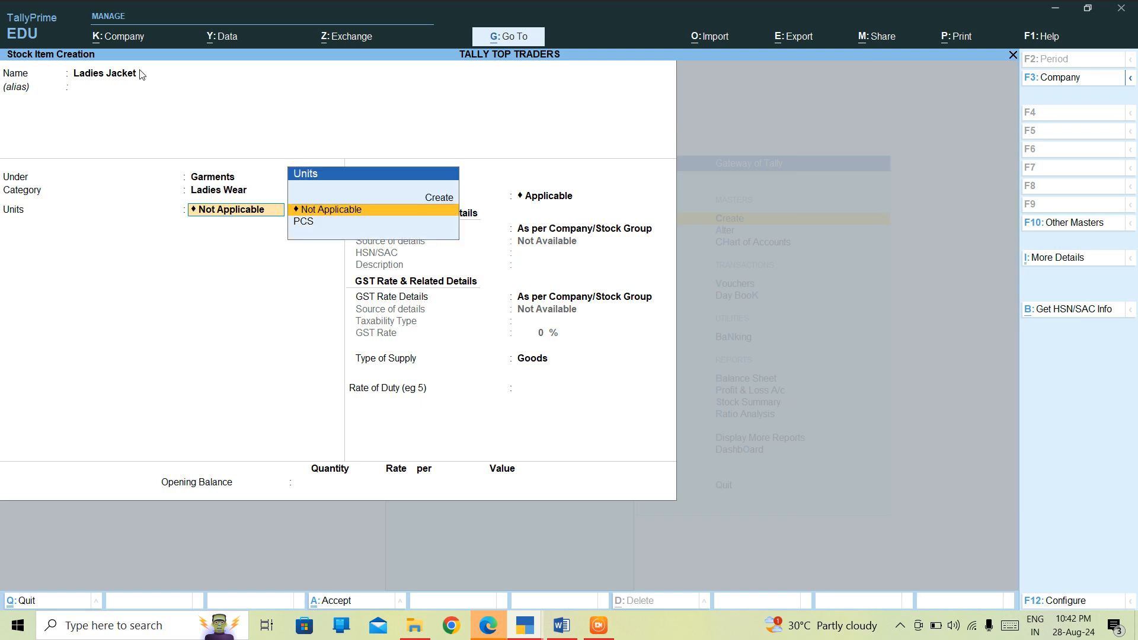
key(Down)
key(Return)
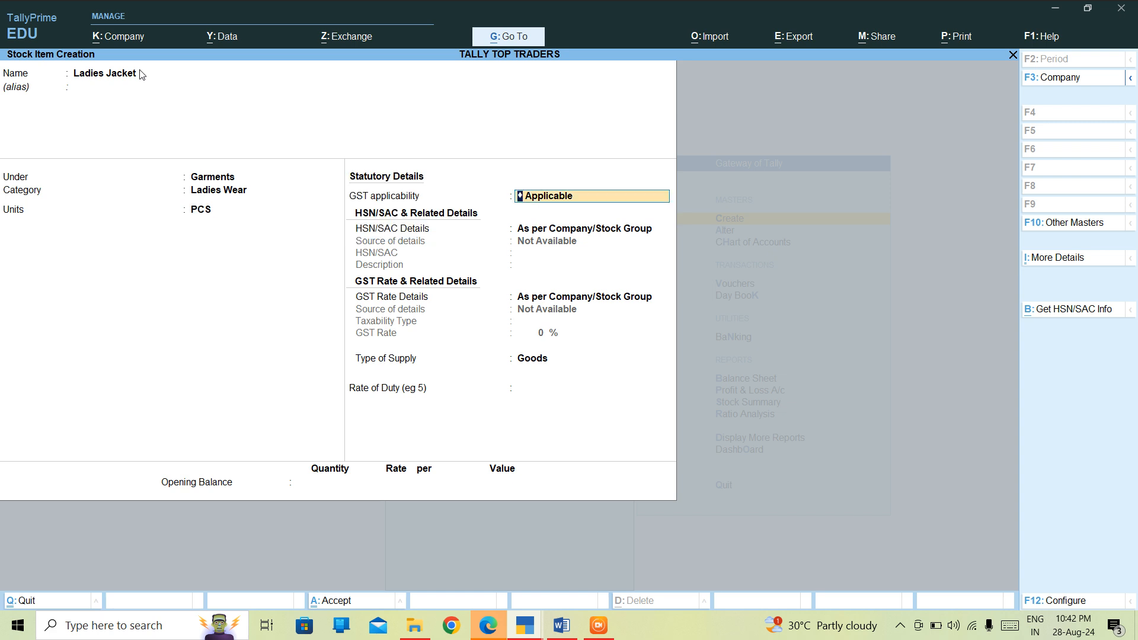
text(N)
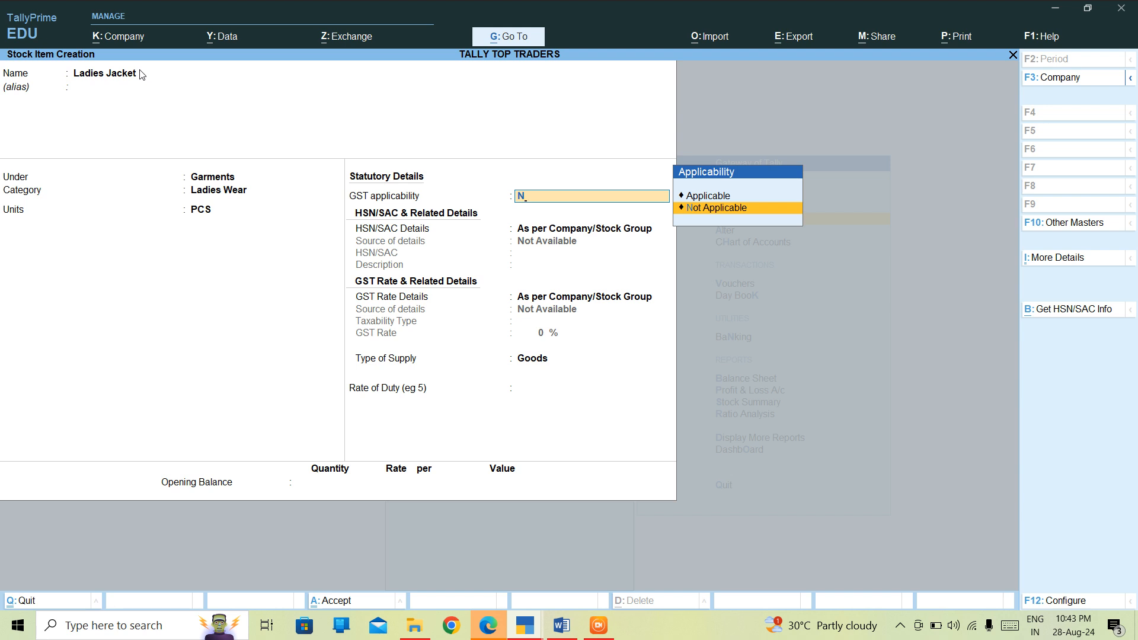
key(Return)
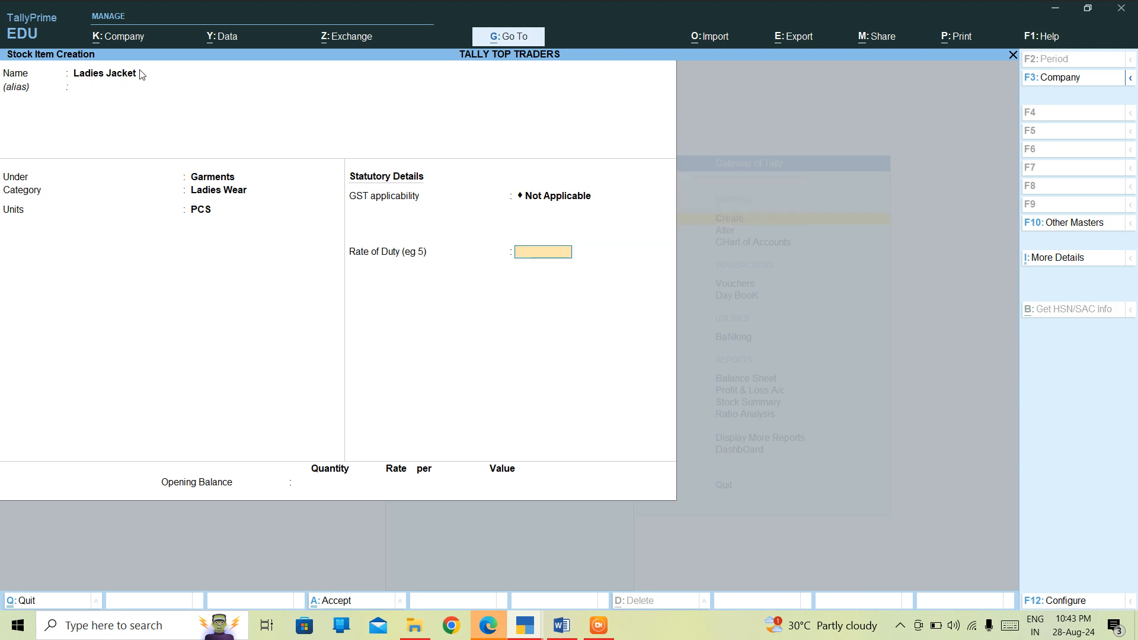
key(ctrl+a)
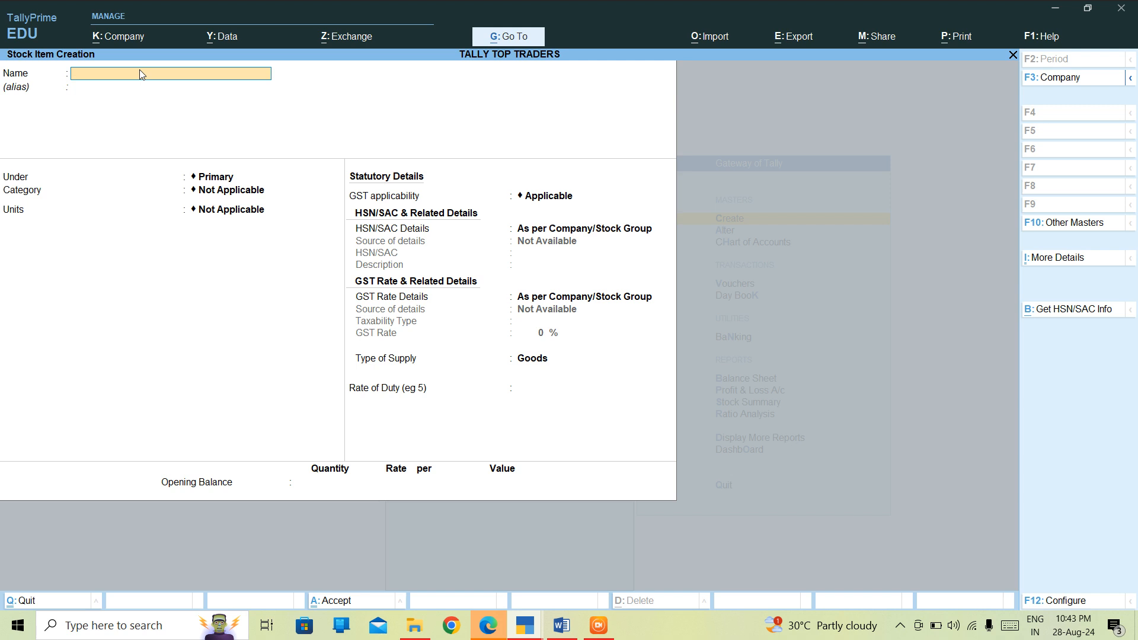
Step: Name the next stock item Ladies Kurti and place it under the Garments group
text(K)
key(BackSpace)
text(Ladies Kurti)
key(Return)
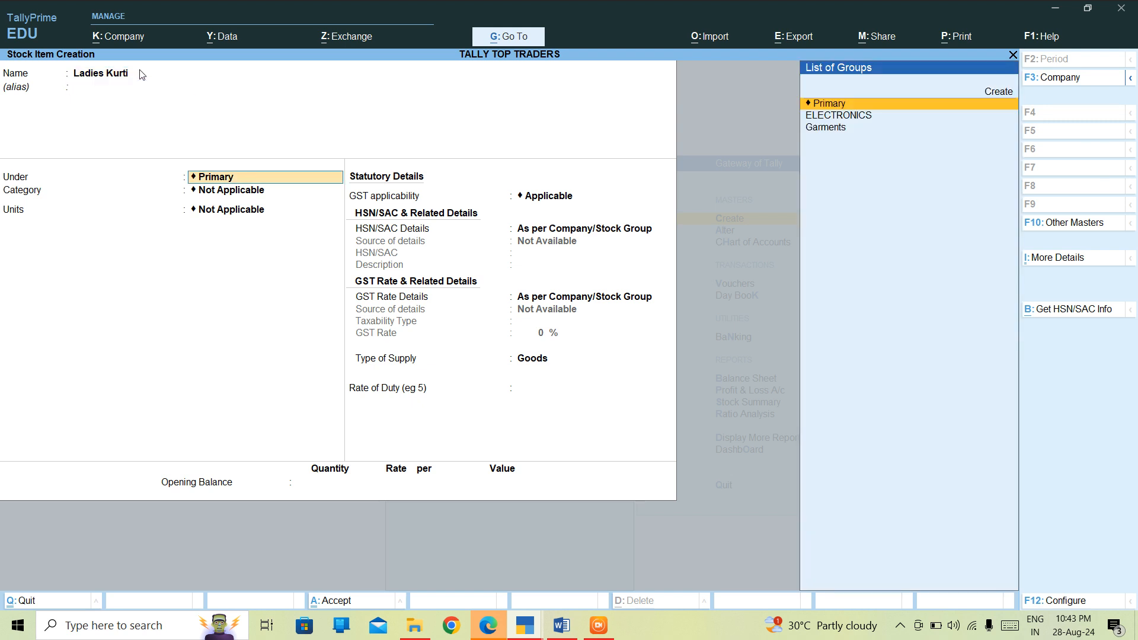
key(Down)
key(Down)
key(Return)
Step: Assign Ladies Kurti the category Ladies Wear, unit PCS and GST applicability Not Applicable, and save the item
key(Down)
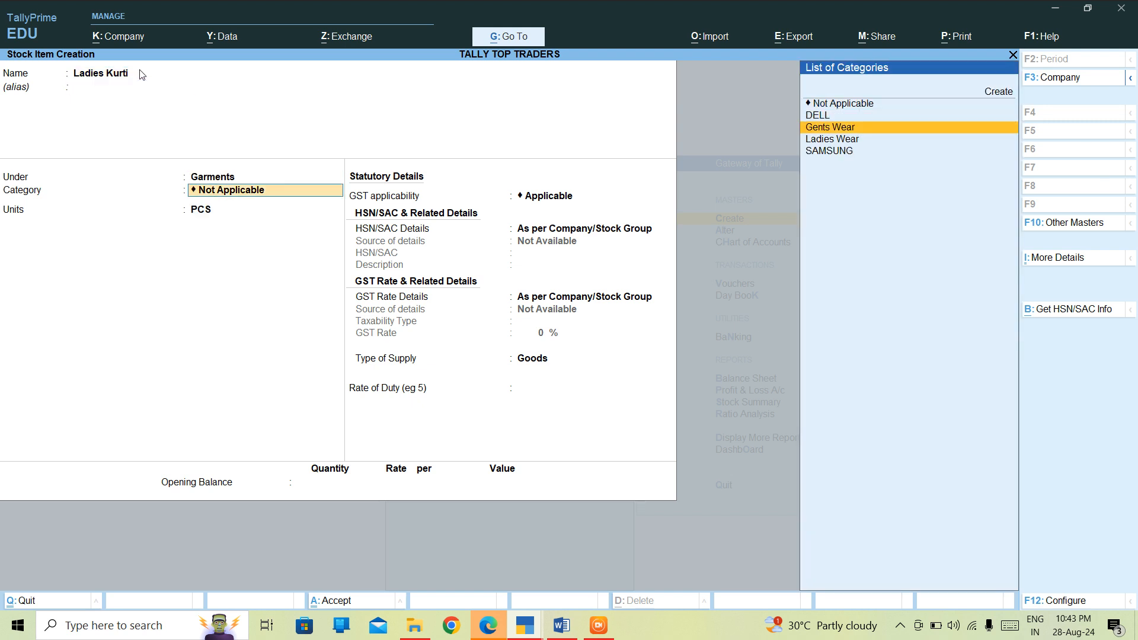
key(Down)
key(Return)
key(Return)
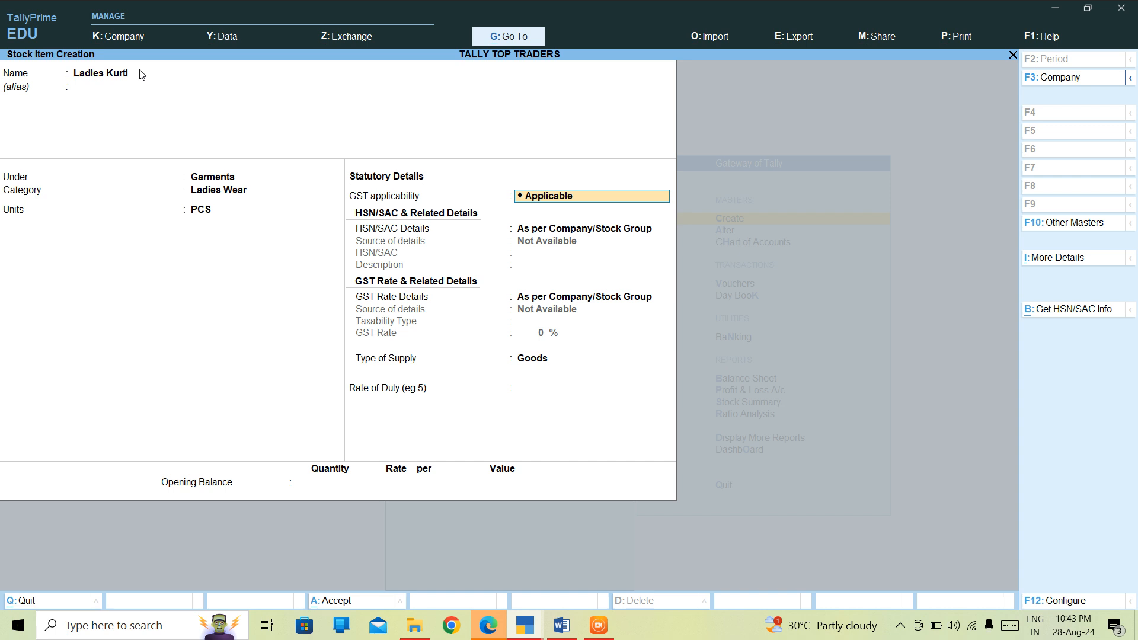
key(Down)
key(Return)
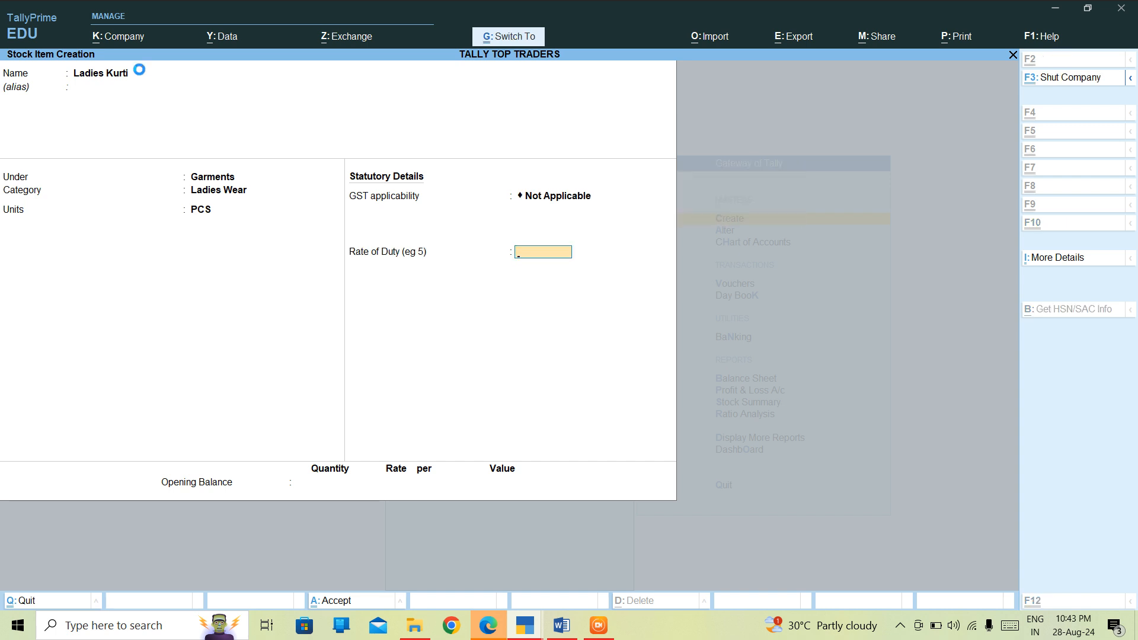
key(ctrl+a)
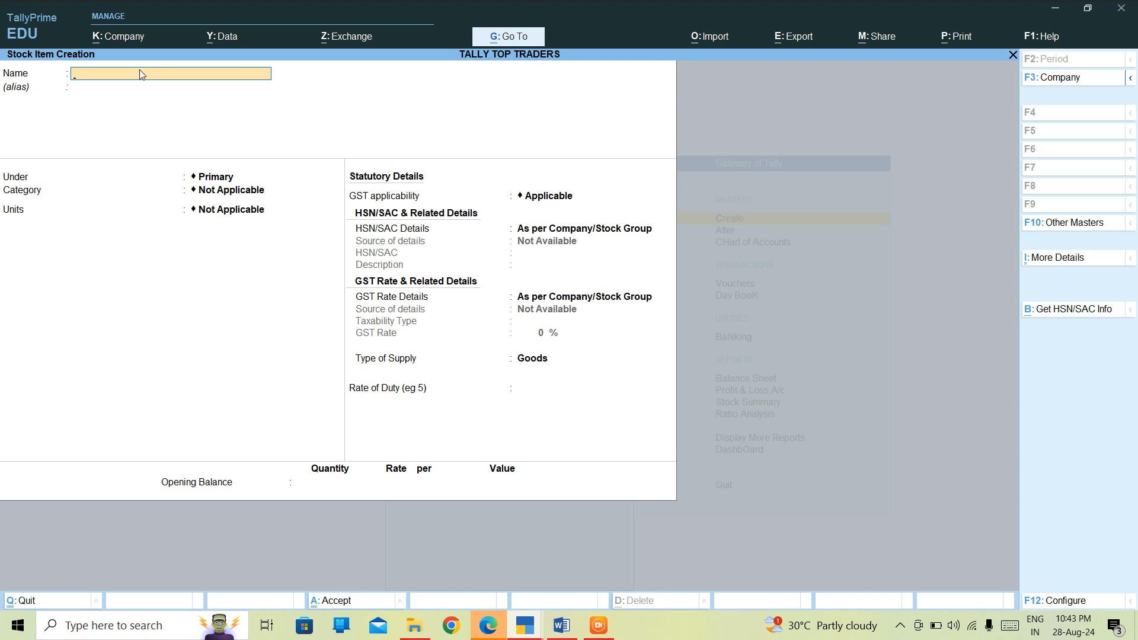
Step: Name the next stock item Gents Jacket and place it under the Garments group
text(Gents Jacket)
key(Return)
key(Down)
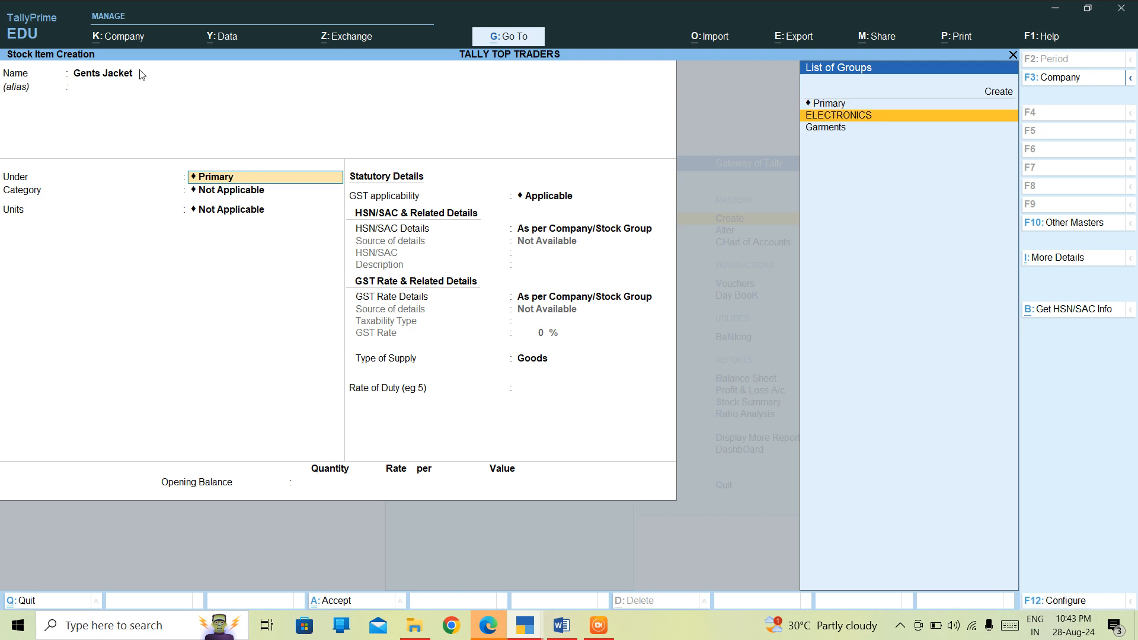
key(Down)
key(Return)
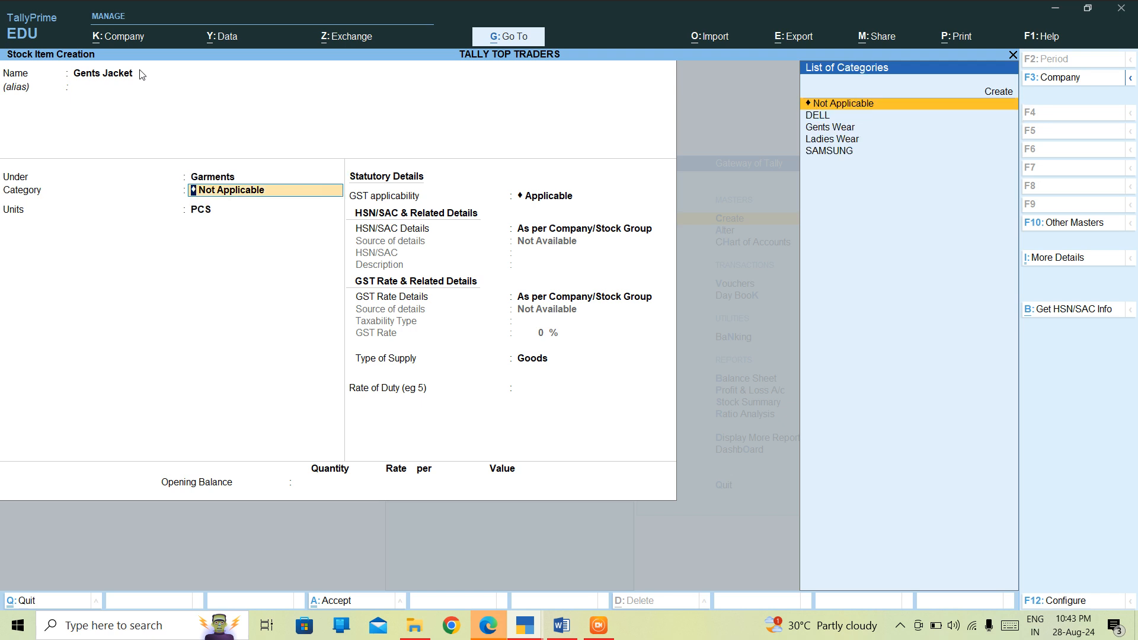
Step: Assign Gents Jacket the category Gents Wear, unit PCS and GST applicability Not Applicable, and save the item
key(Down)
key(Down)
key(Down)
key(Up)
key(Return)
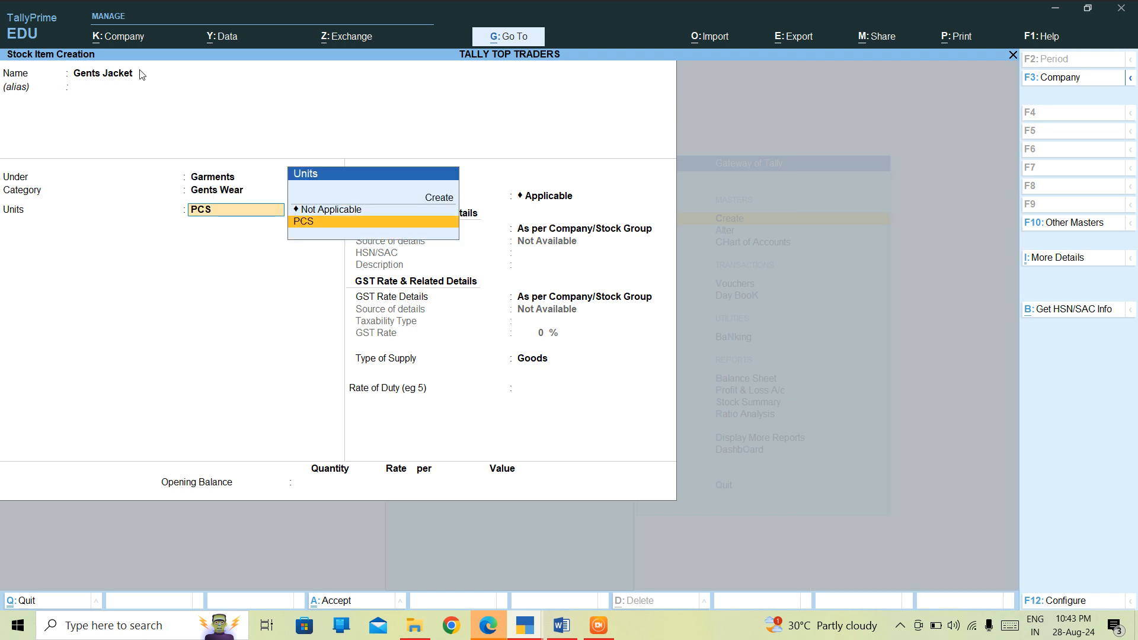
key(Return)
text(N)
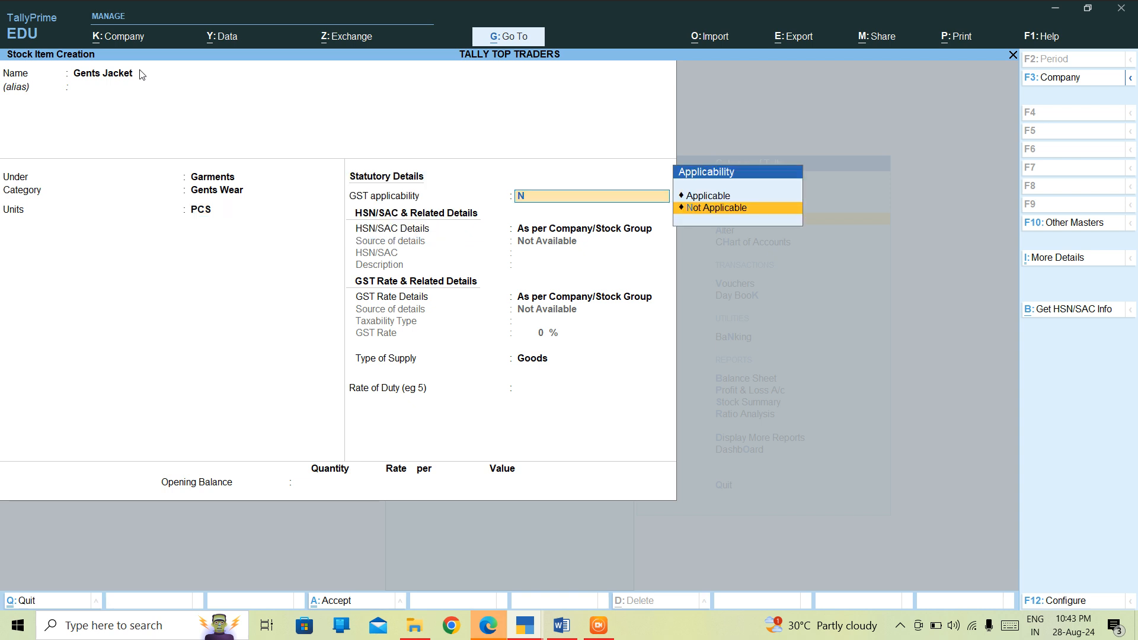
key(Return)
key(Return)
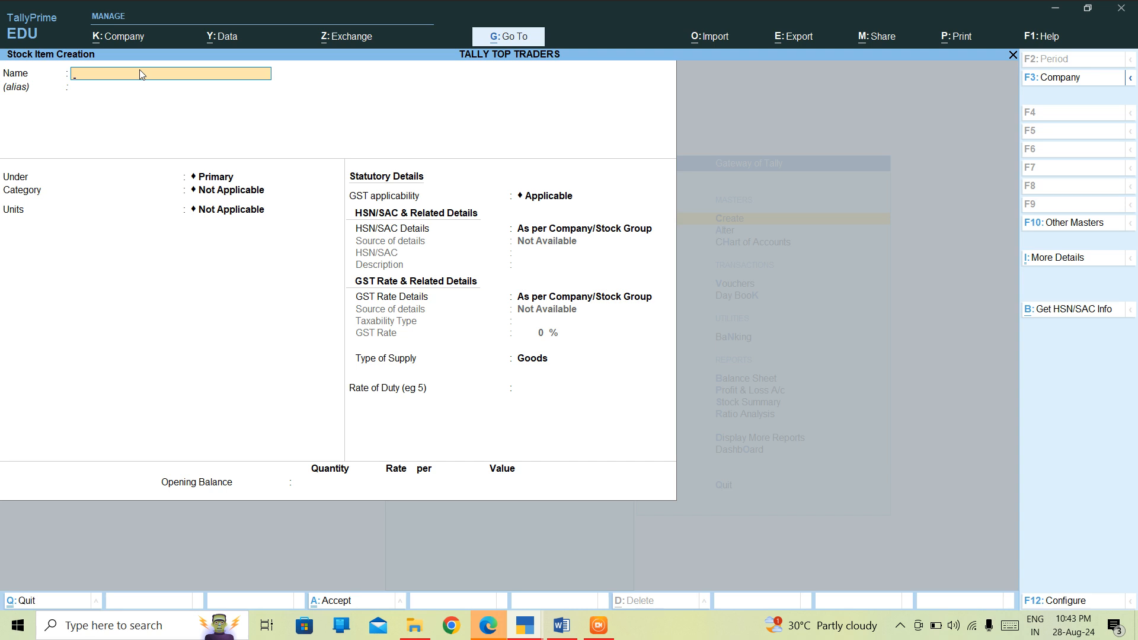
Step: Name the next stock item Gents Shirts and place it under the Garments group
text(Gents Shirts)
key(Return)
key(Return)
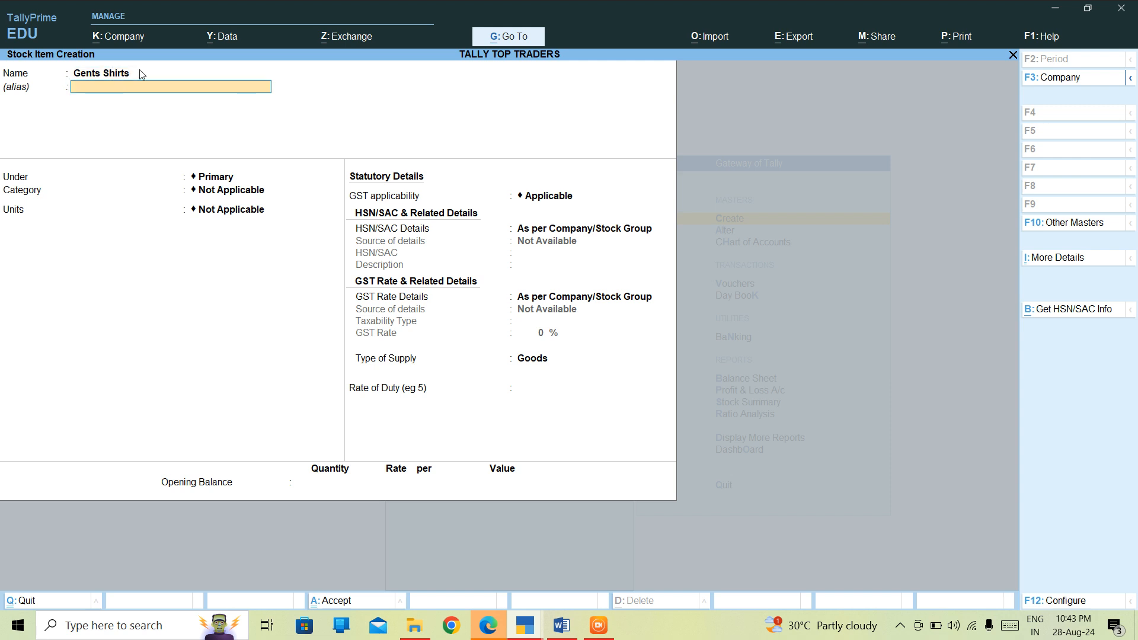
key(Down)
key(Down)
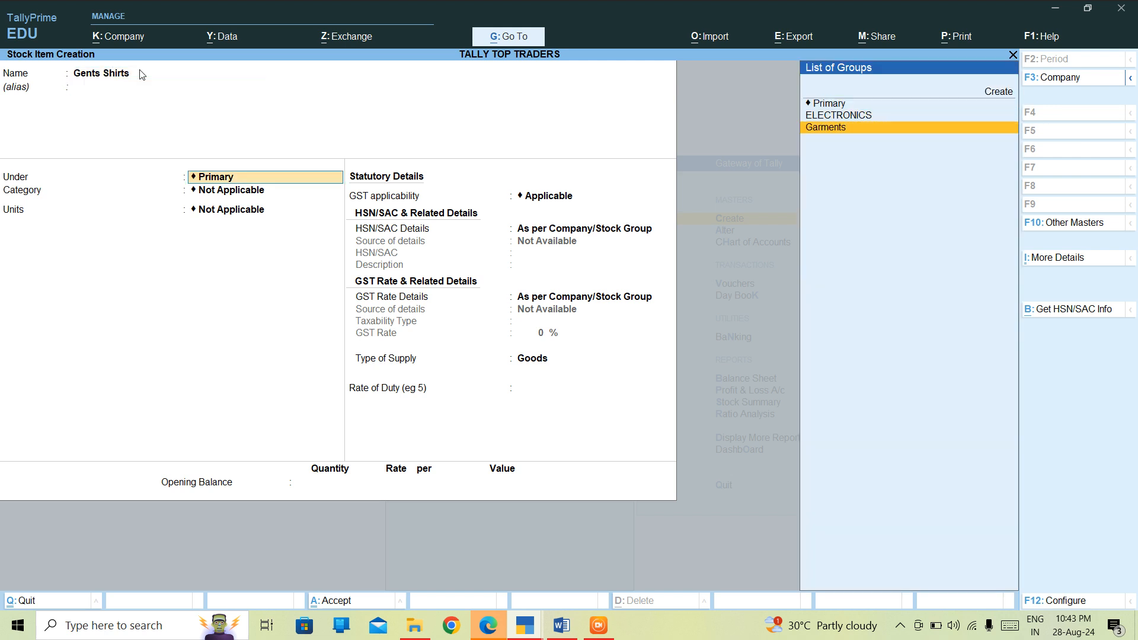
key(Return)
Step: Assign Gents Shirts the category Gents Wear, unit PCS and GST applicability Not Applicable, save it and leave stock item creation
key(Down)
key(Down)
key(Down)
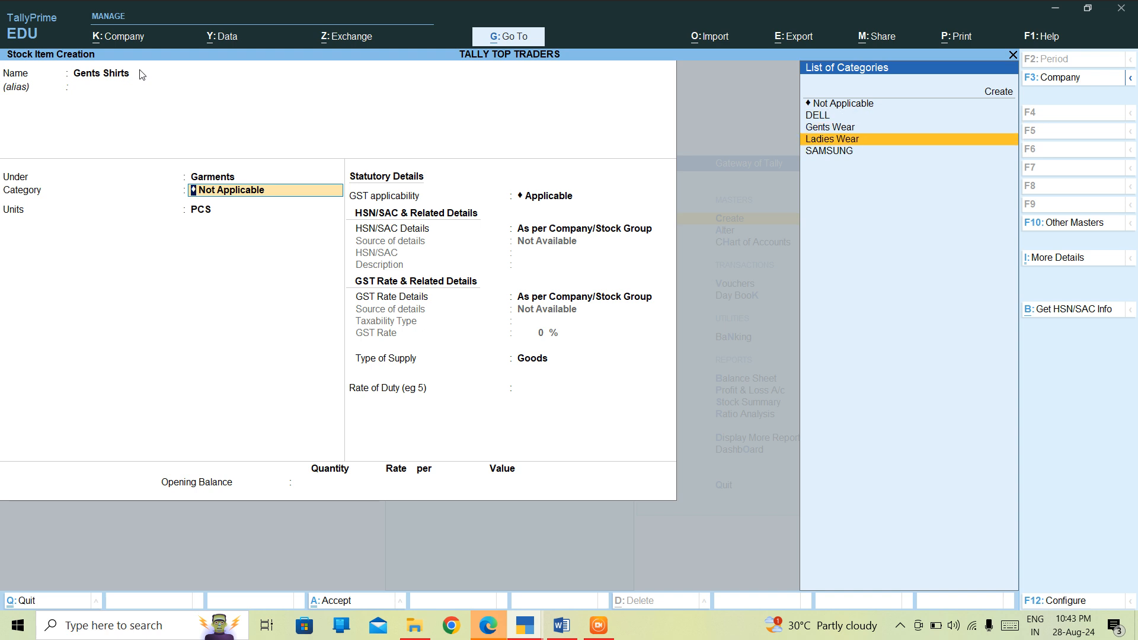
key(Up)
key(Return)
key(Return)
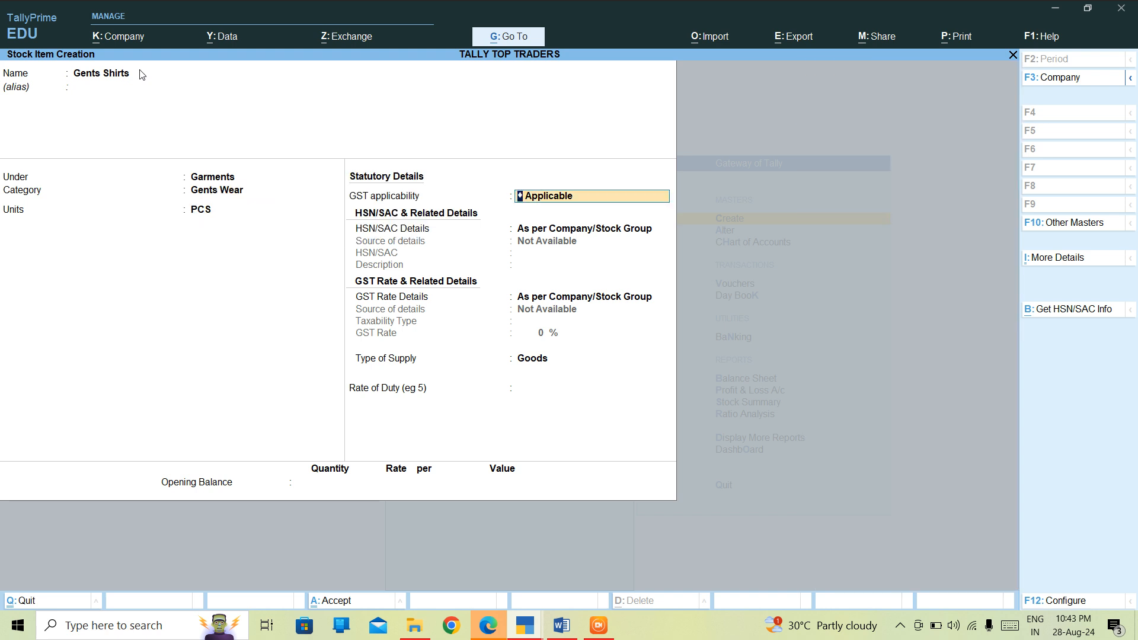
text(n)
key(Return)
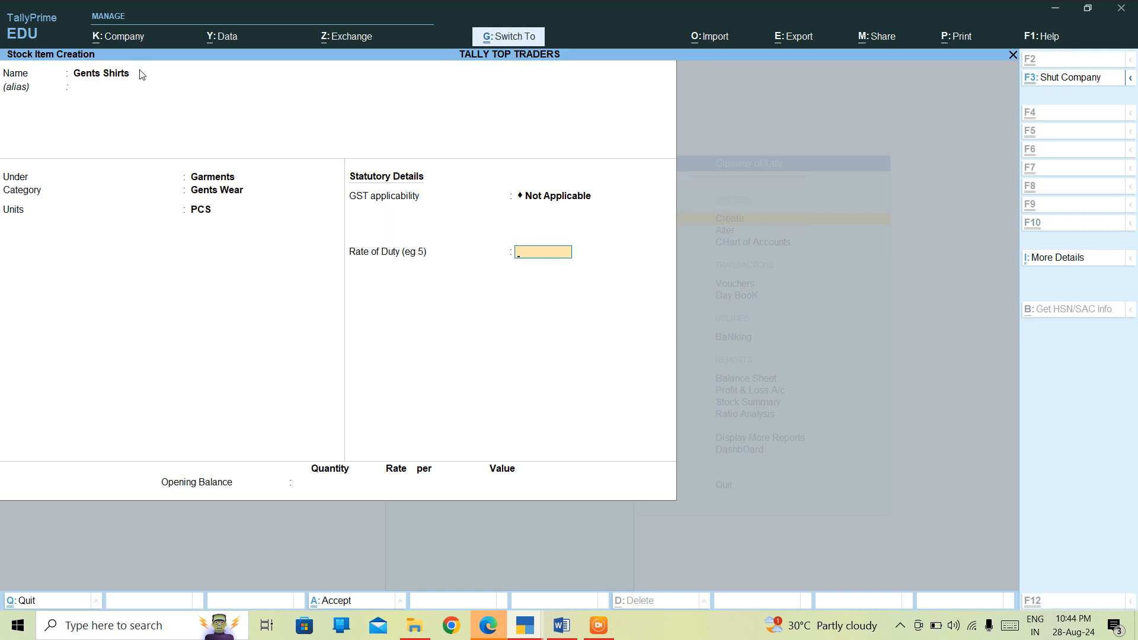
key(ctrl+a)
key(Escape)
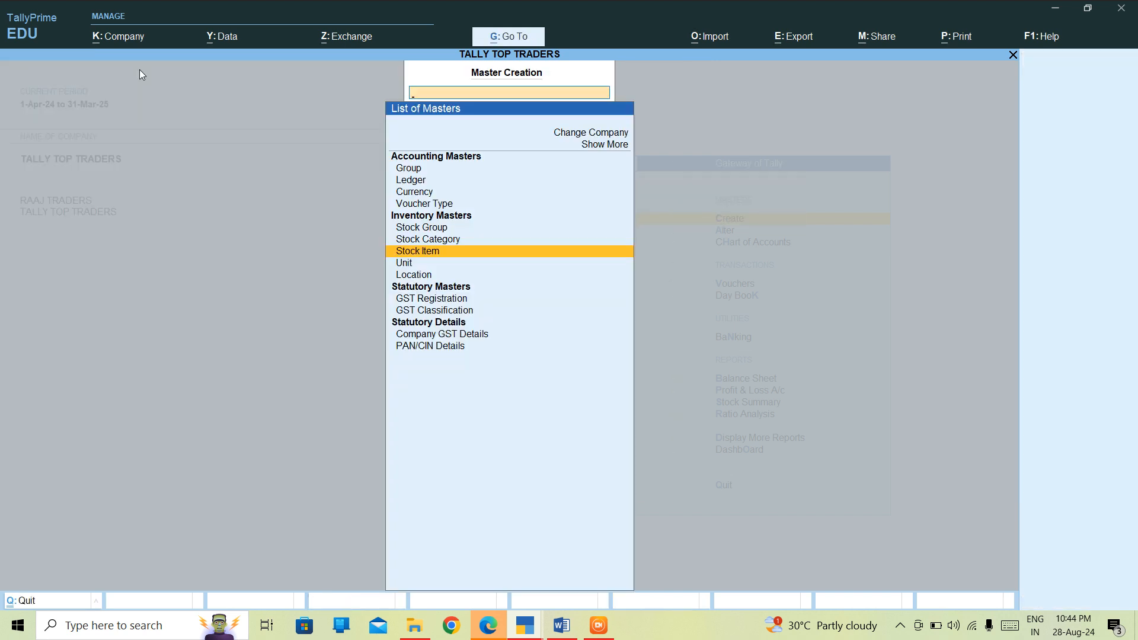
Step: Create a location named Pune under Primary, save it and leave master creation
key(Down)
key(Down)
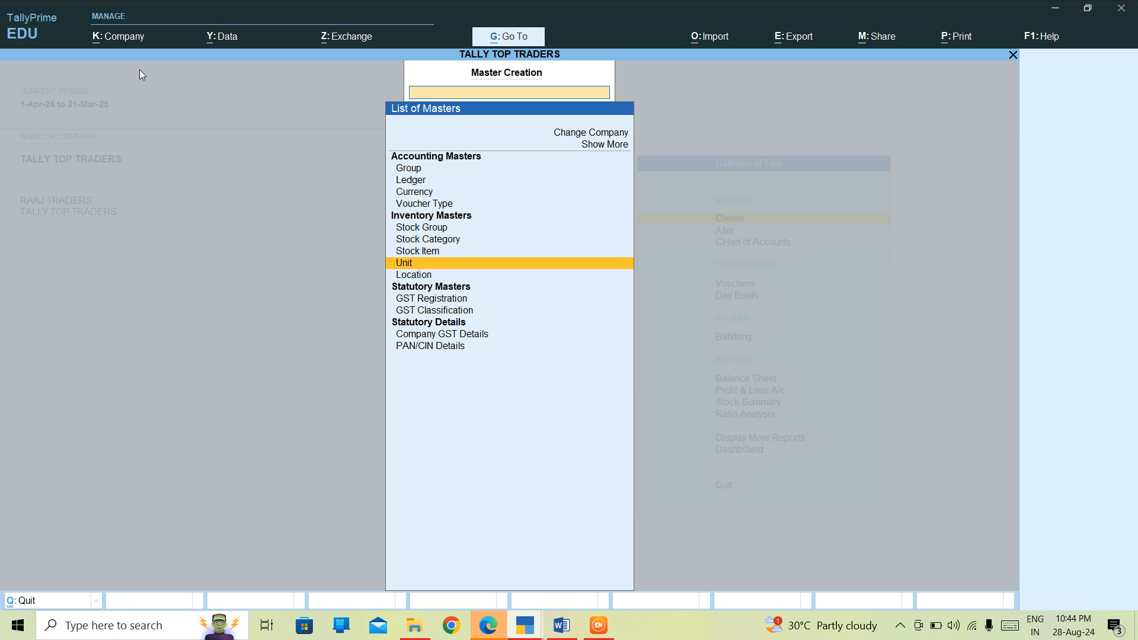
key(Return)
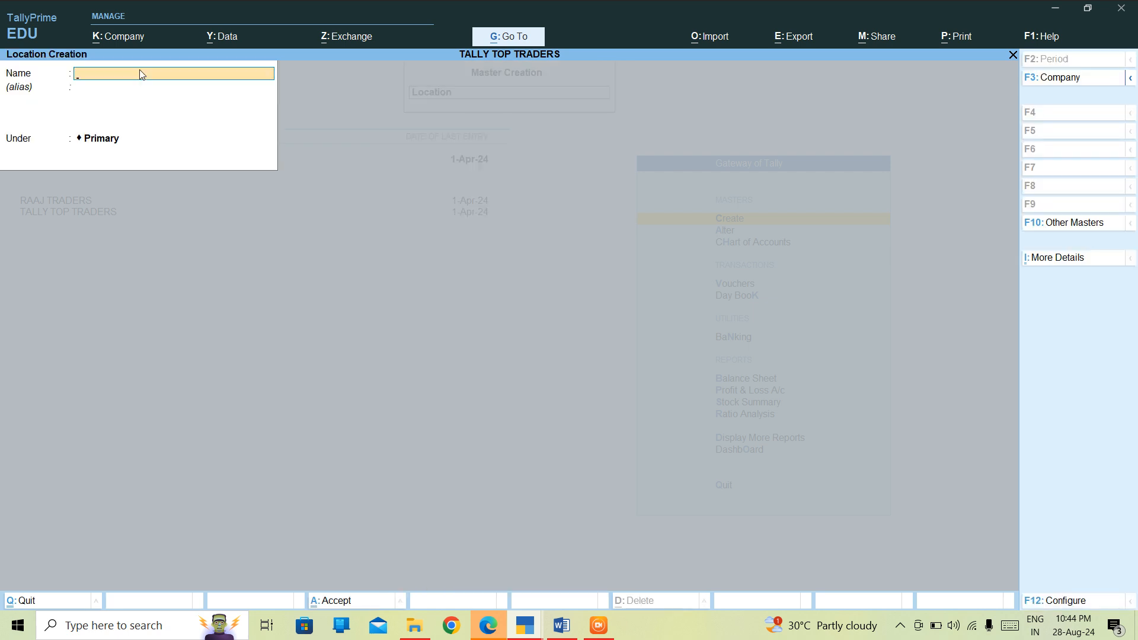
text(Pune)
key(Return)
key(Return)
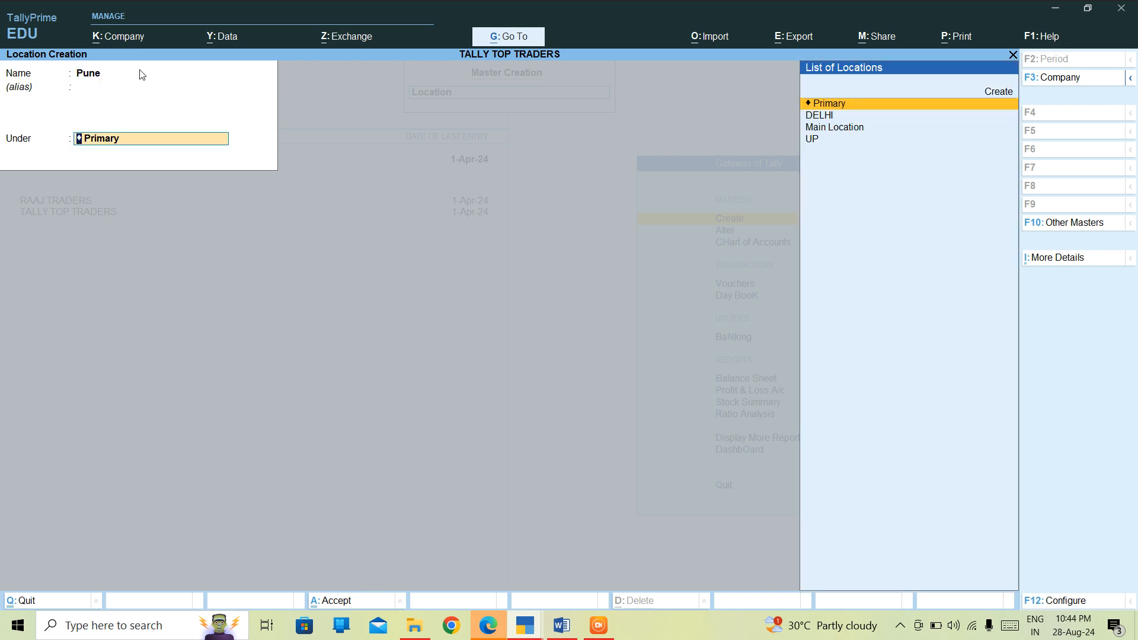
key(Return)
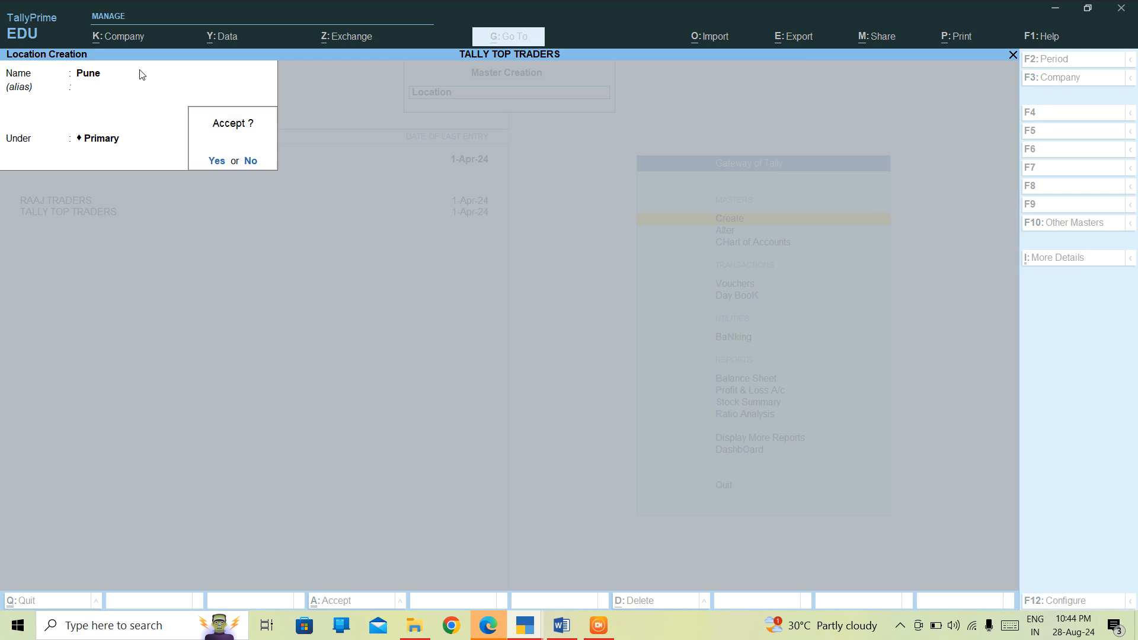
key(Return)
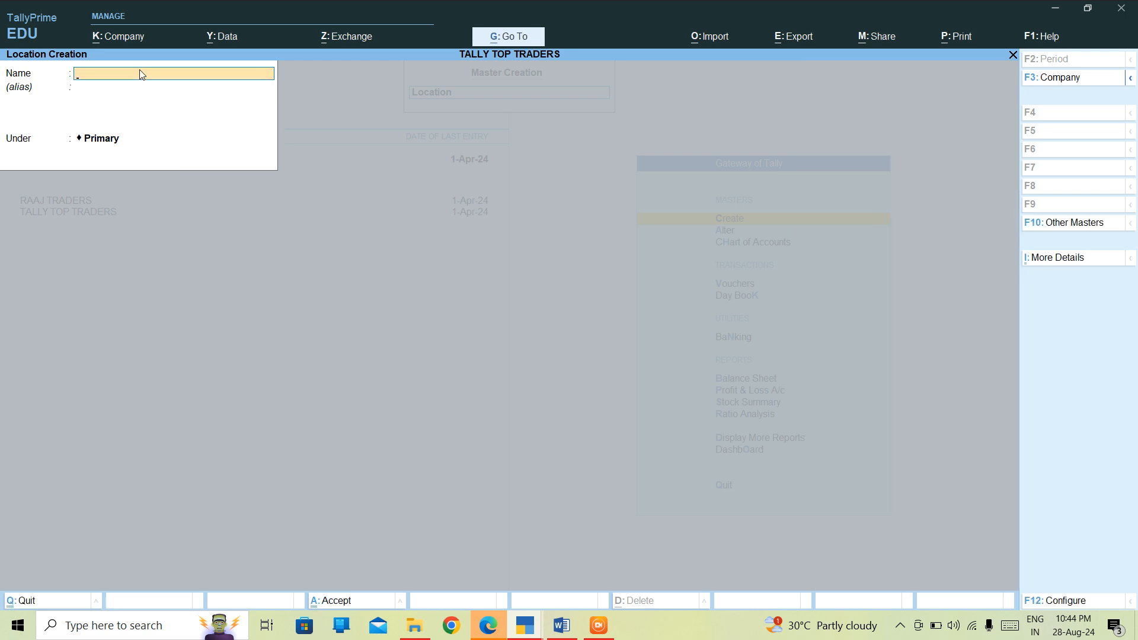
key(Escape)
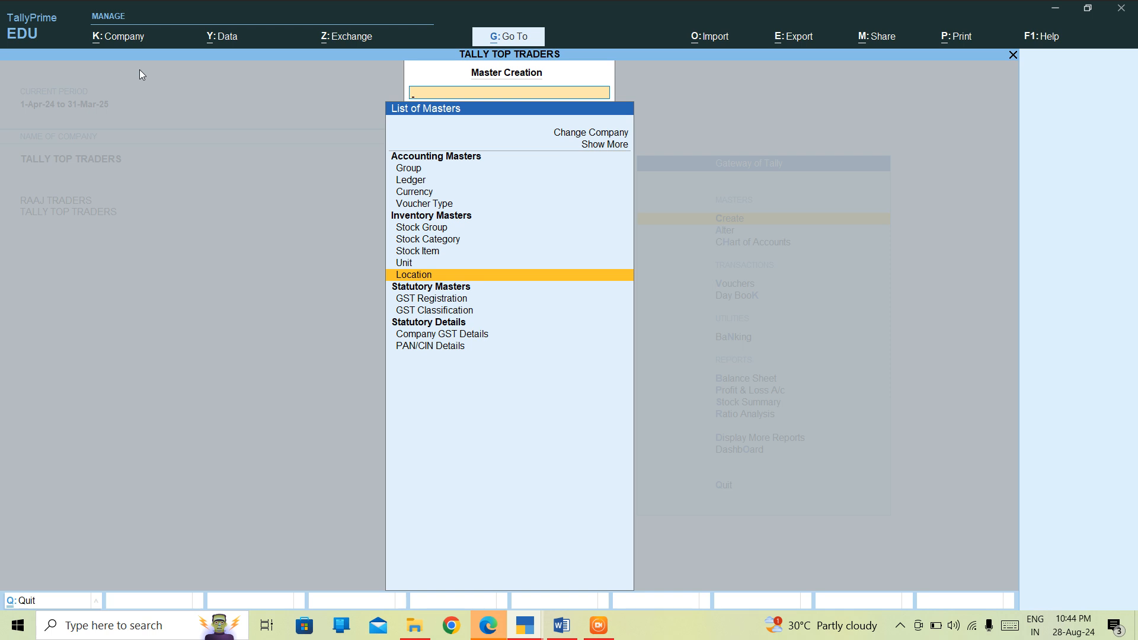
key(Escape)
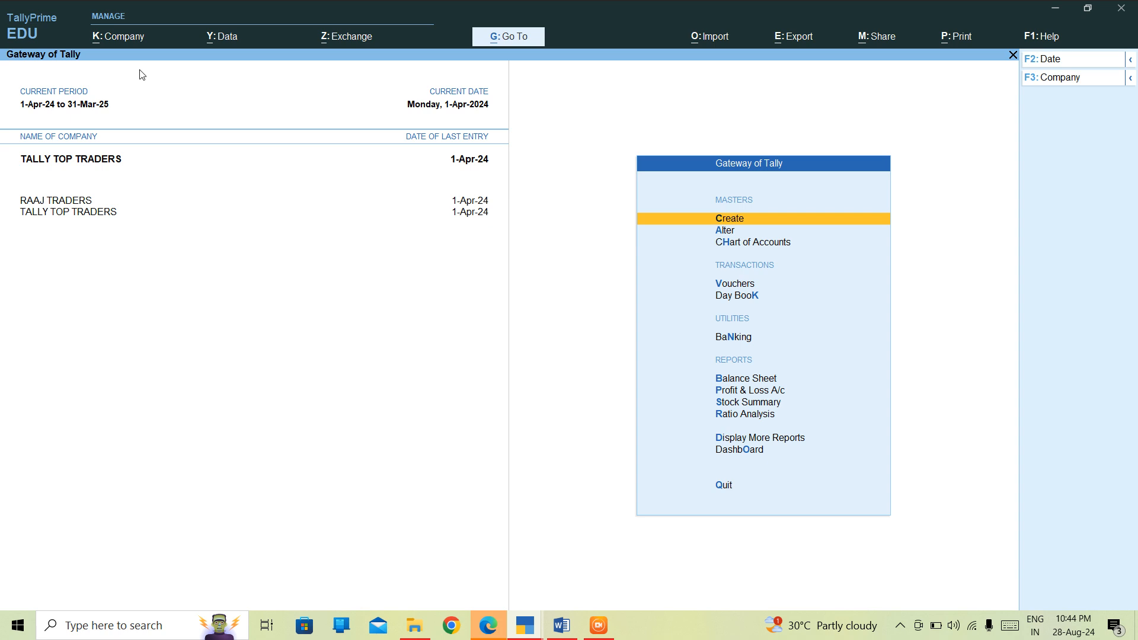
Step: Start a new sales voucher and choose Cash as the party account
key(Down)
key(Down)
key(Down)
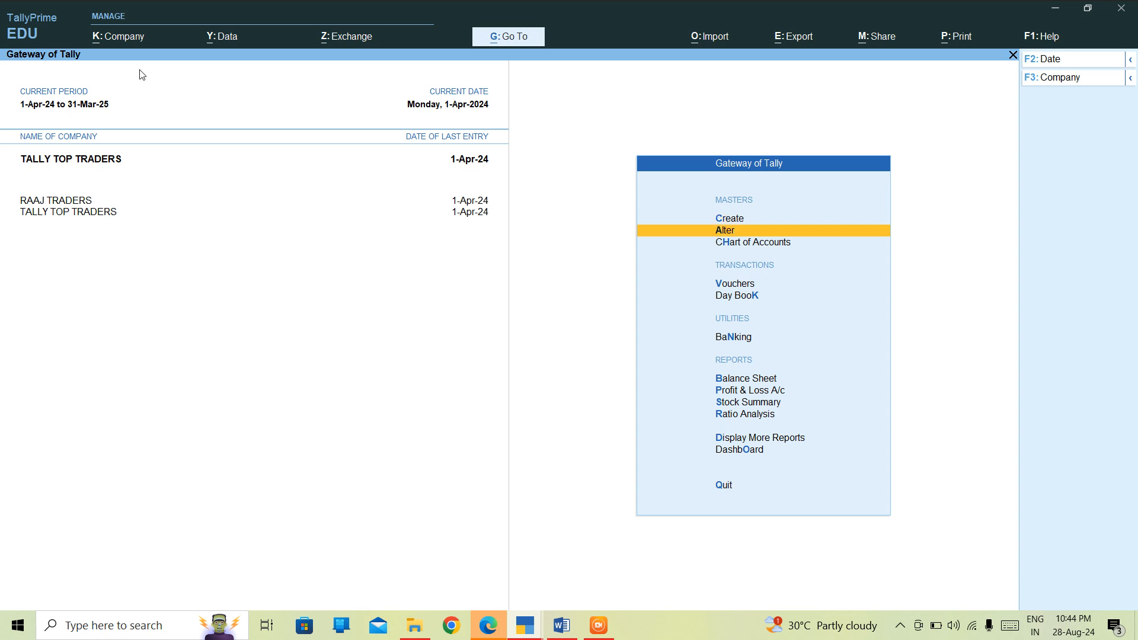
key(Return)
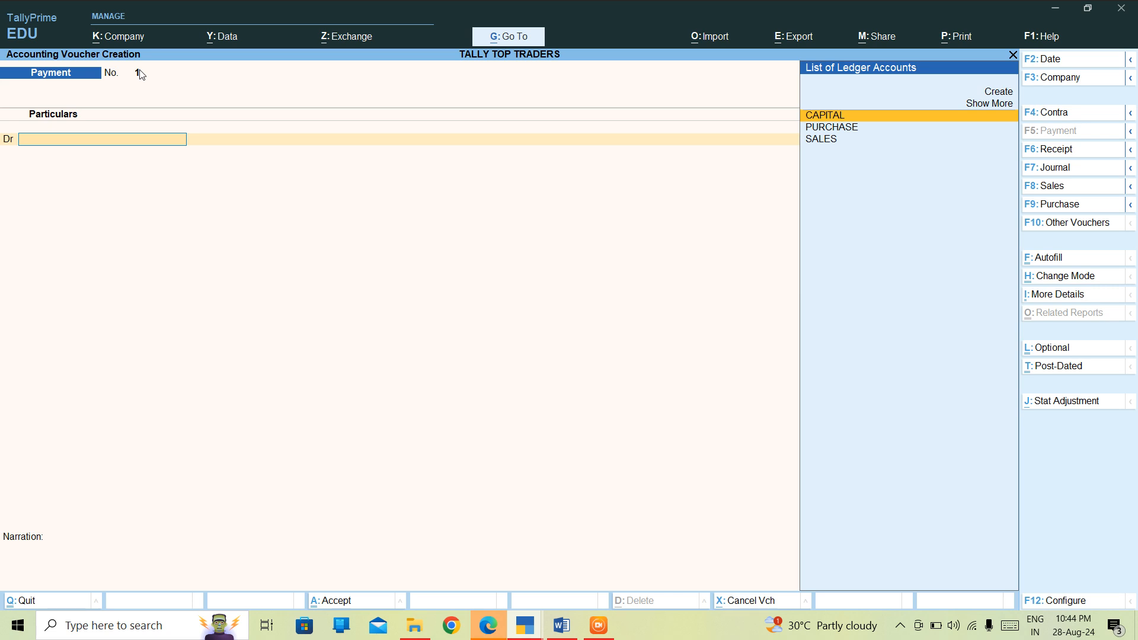
key(F8)
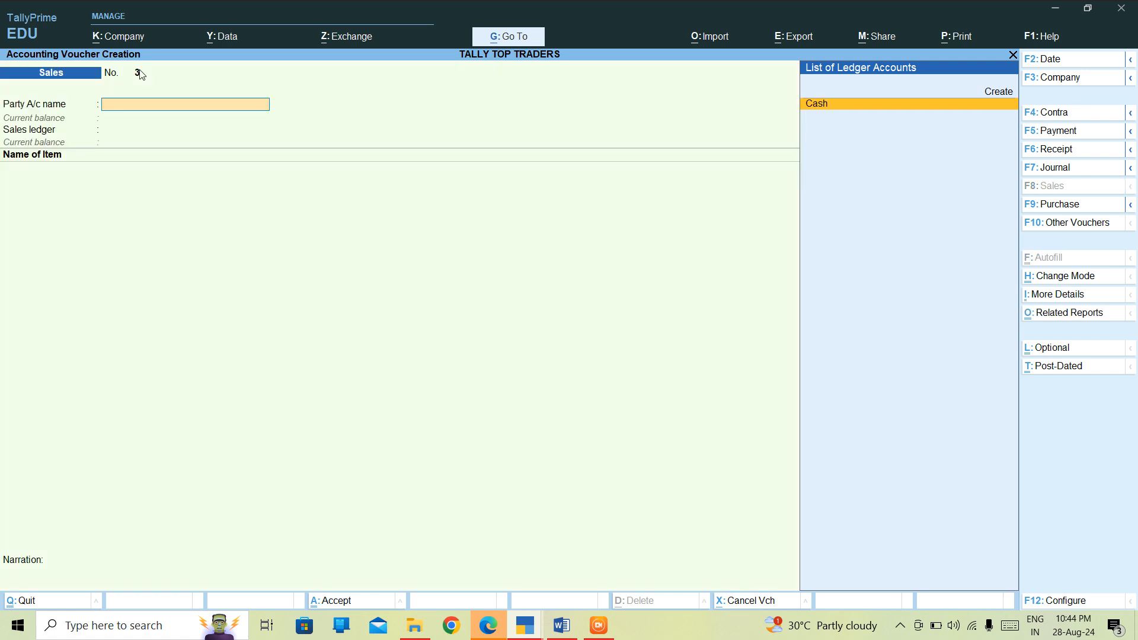
key(Return)
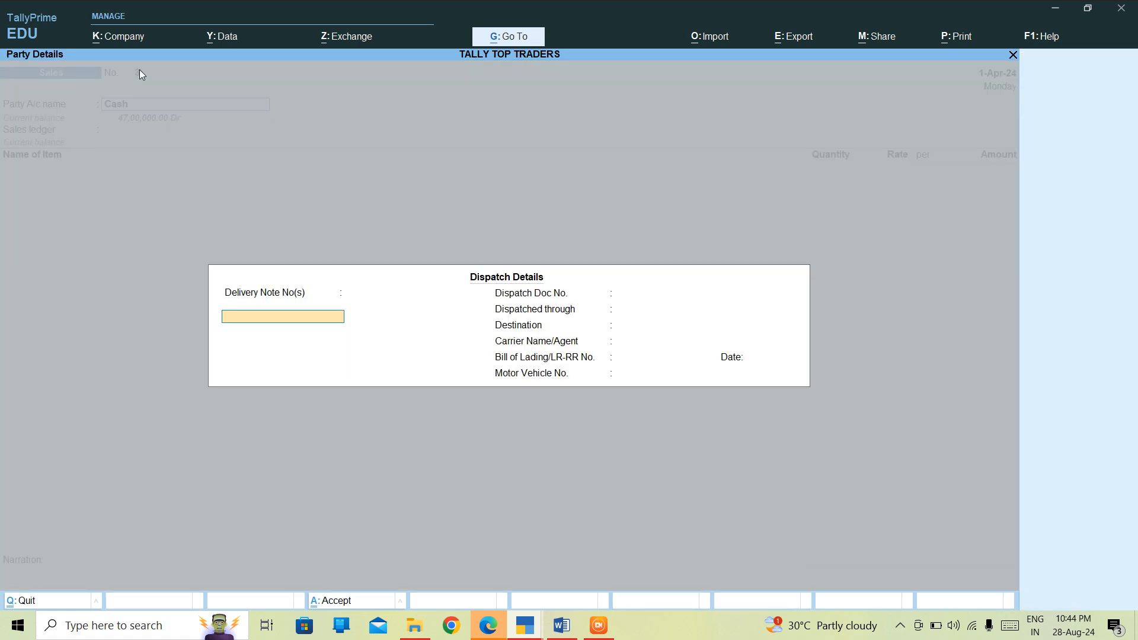
key(Return)
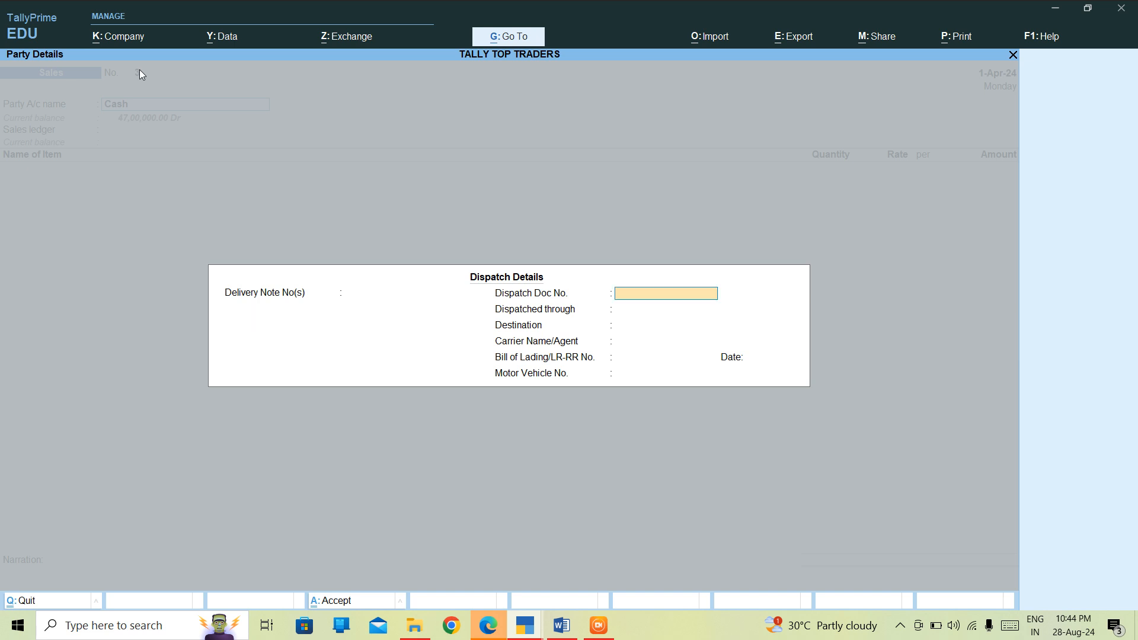
key(BackSpace)
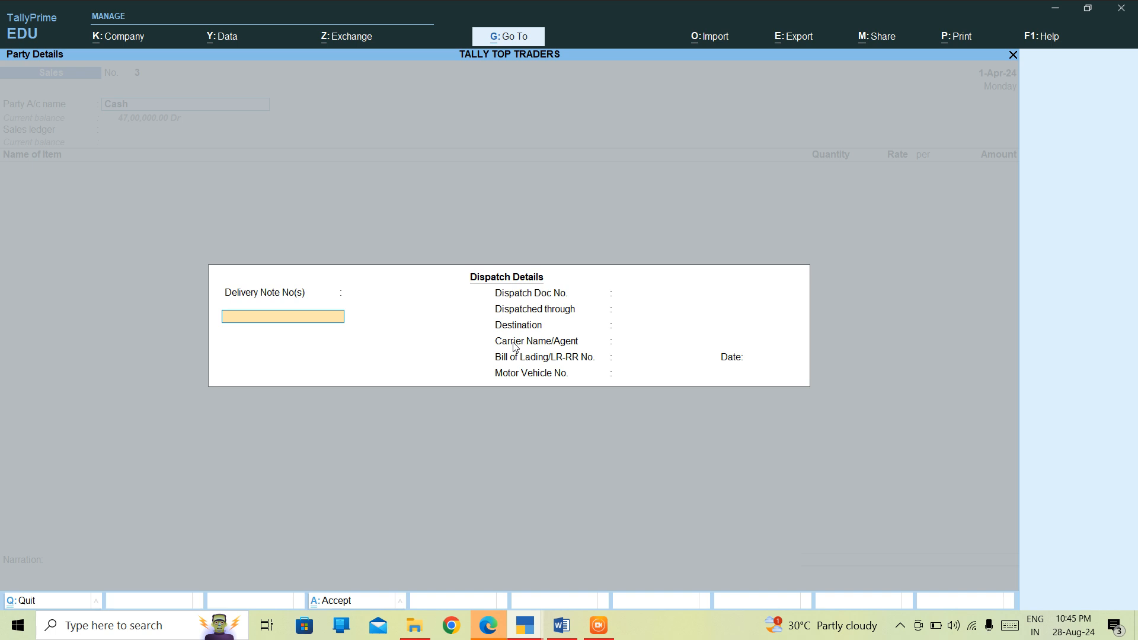
key(Escape)
key(y)
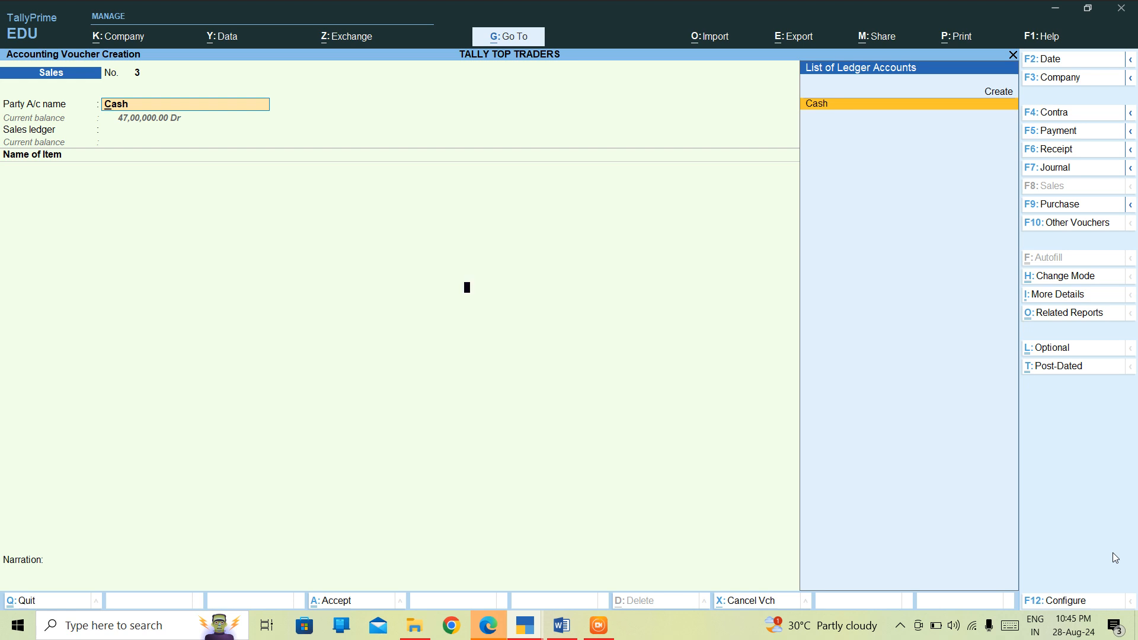
Step: Configure the sales voucher to show more configurations and provide both order details and export details, and save the configuration
key(F12)
key(Up)
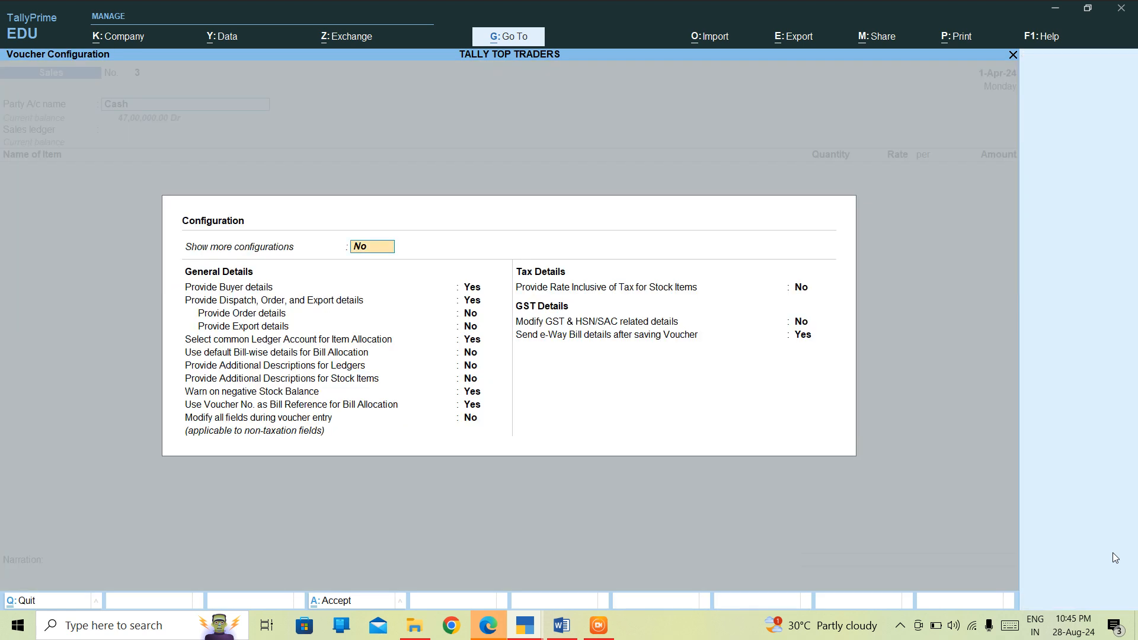
text(y)
key(Return)
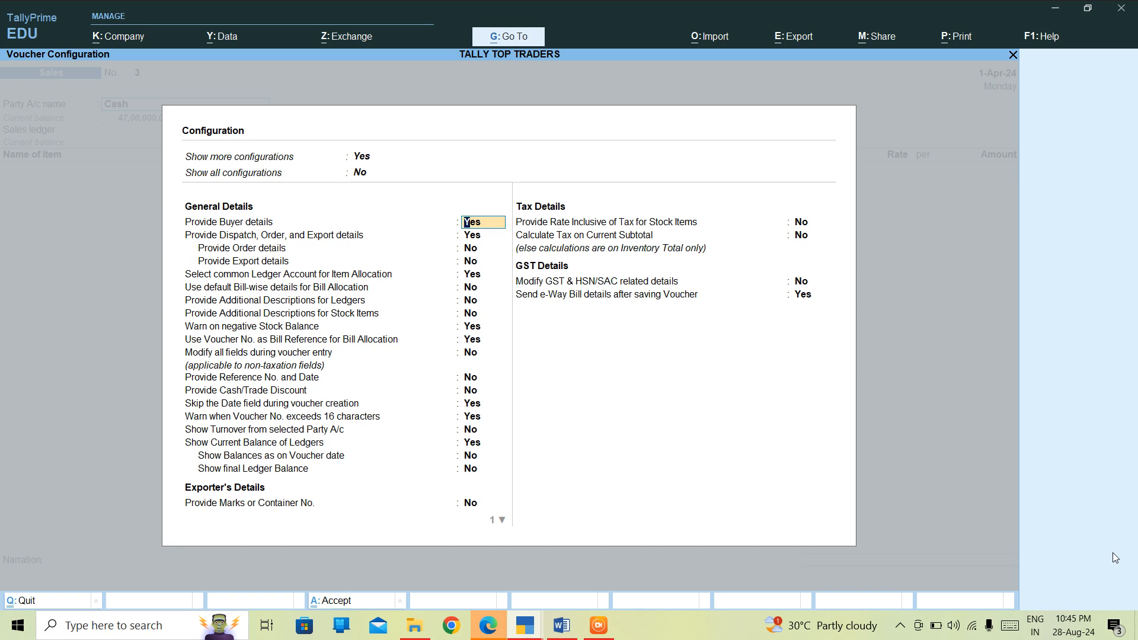
key(Return)
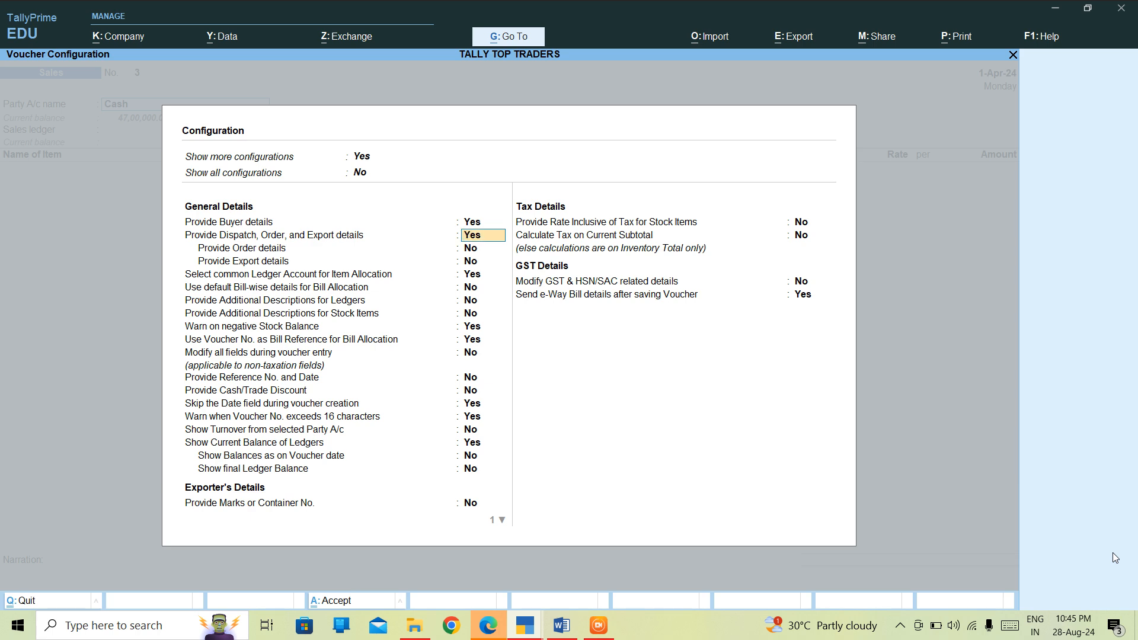
key(Return)
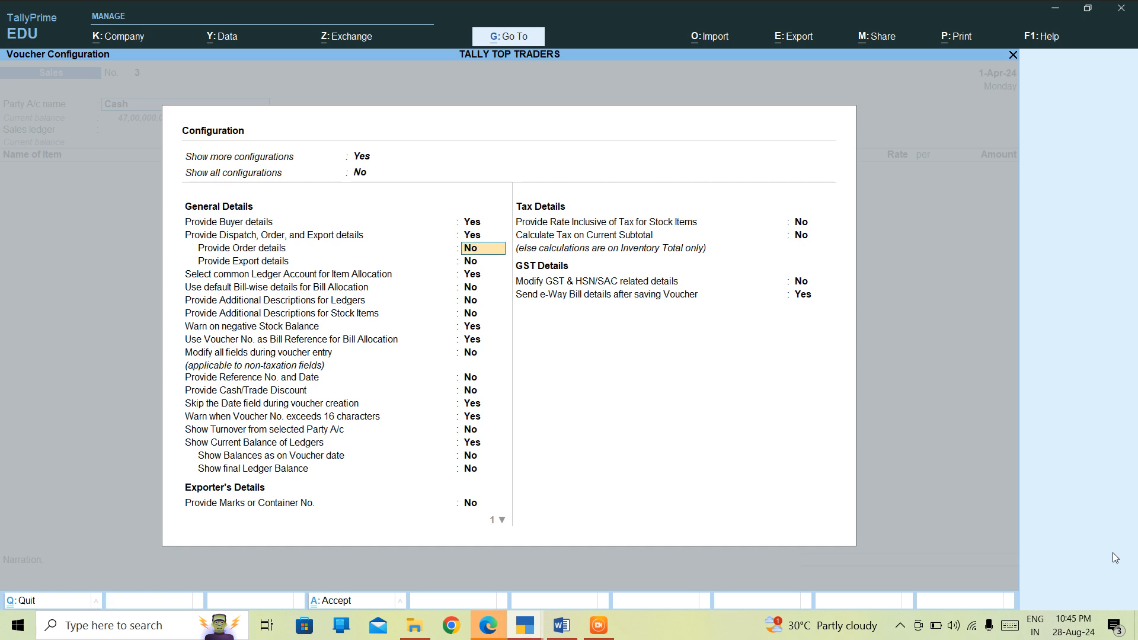
text(y)
key(Return)
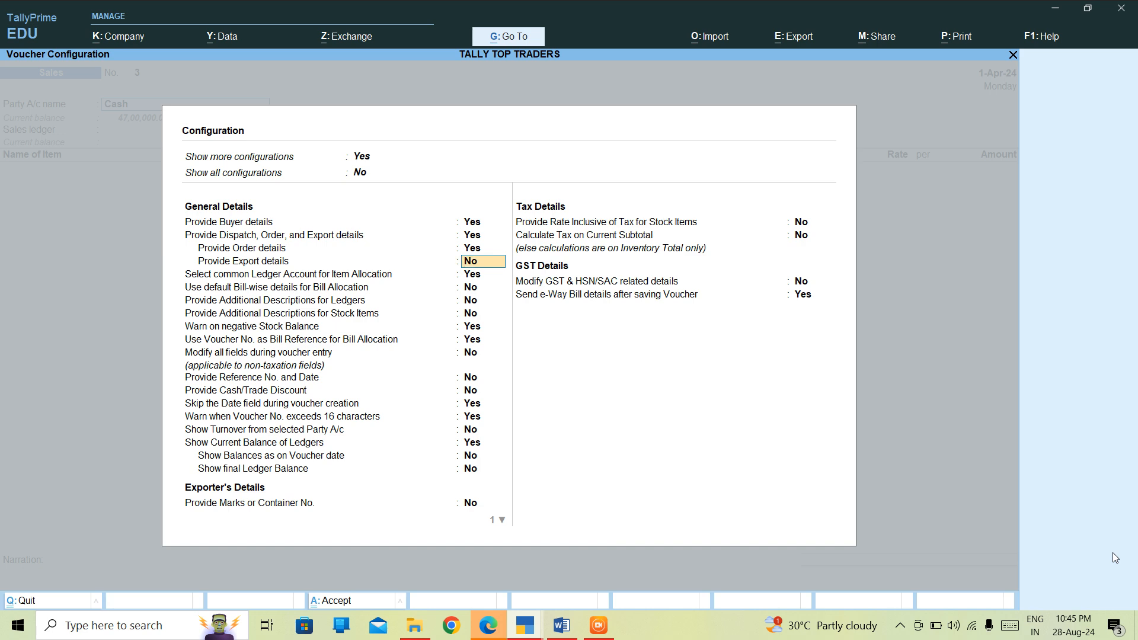
text(y)
key(Return)
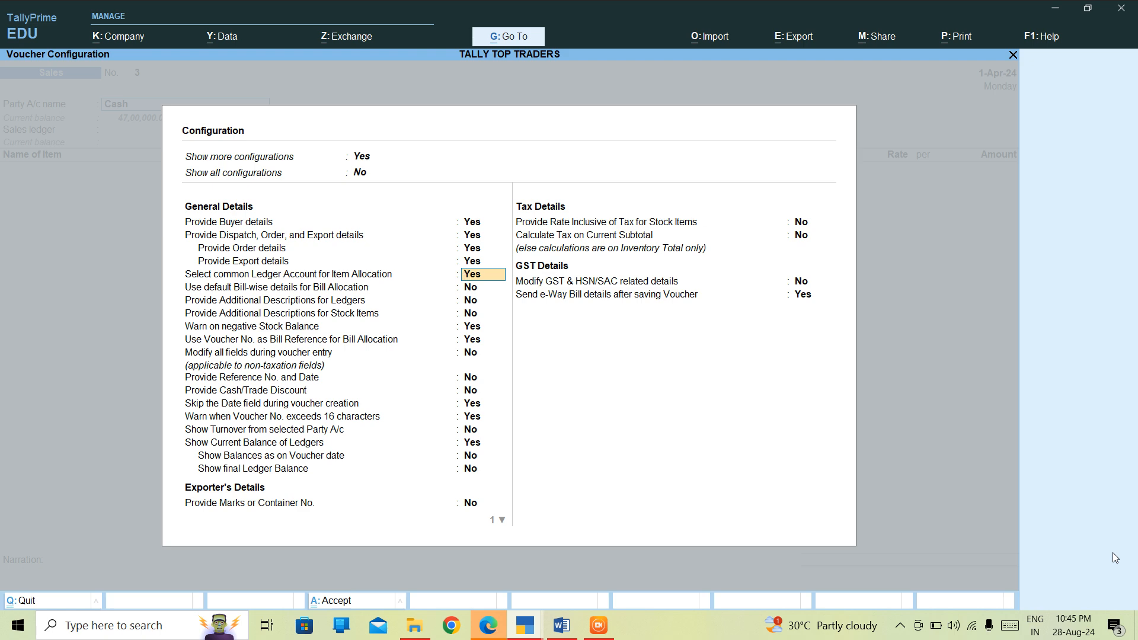
key(ctrl+a)
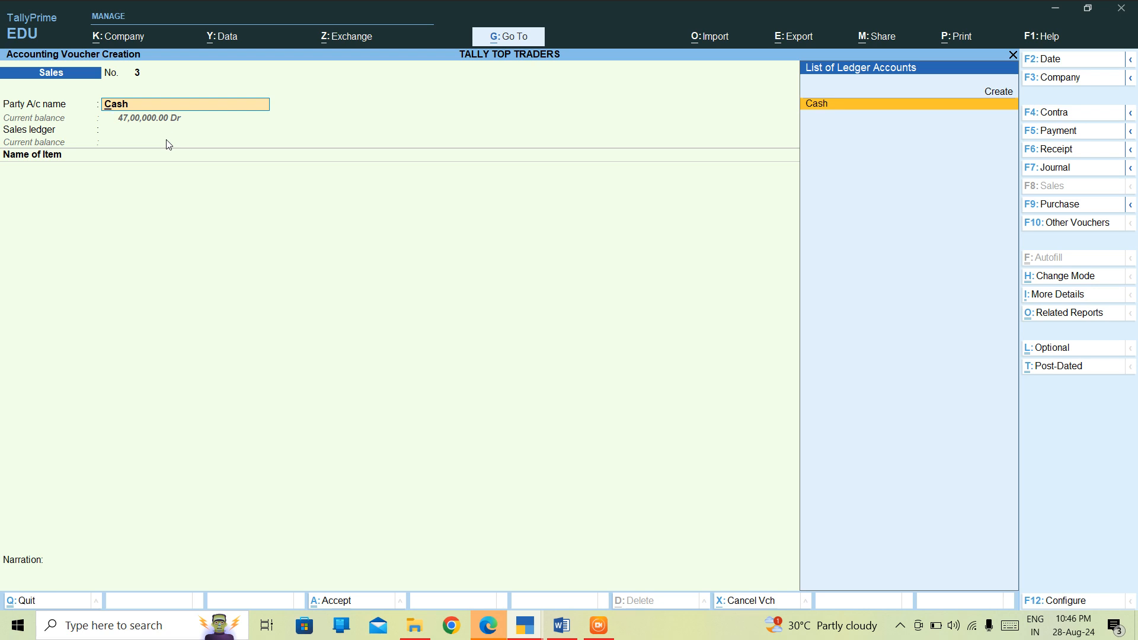
Step: For the Cash party, enter delivery note number 1 dated 1-Apr-24 and dispatch document number 10
key(Return)
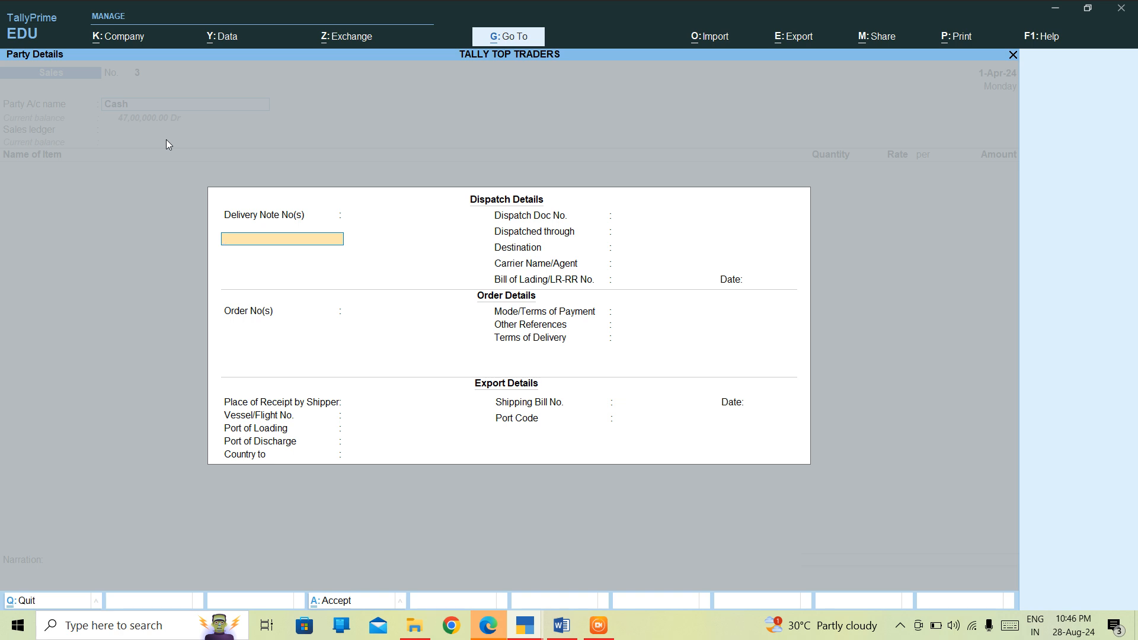
text(1)
key(Return)
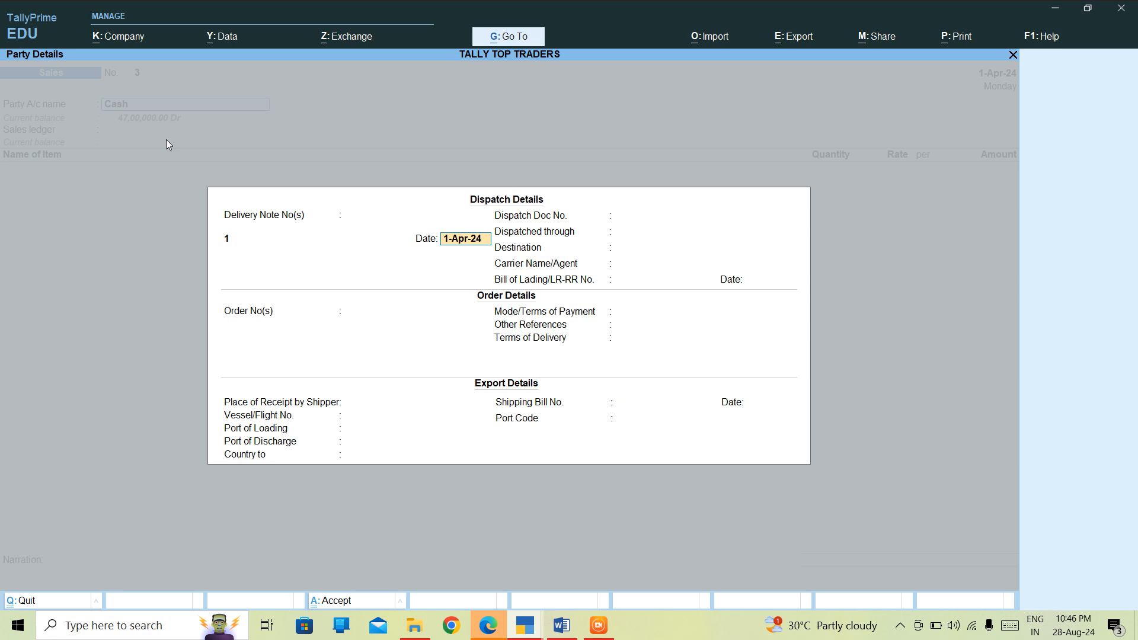
key(Return)
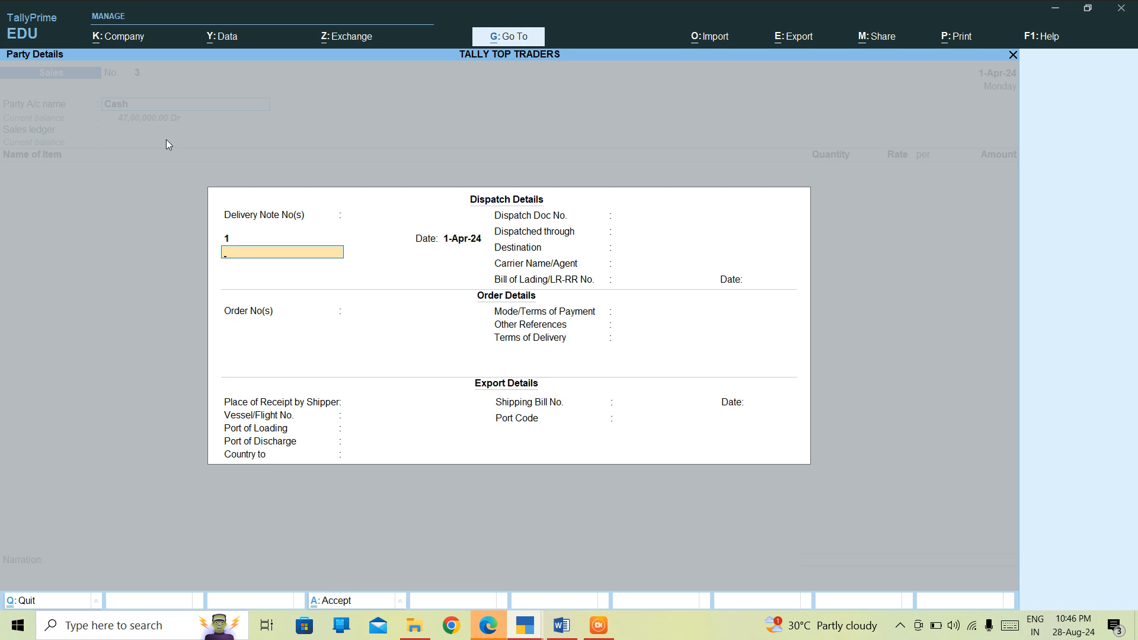
key(Return)
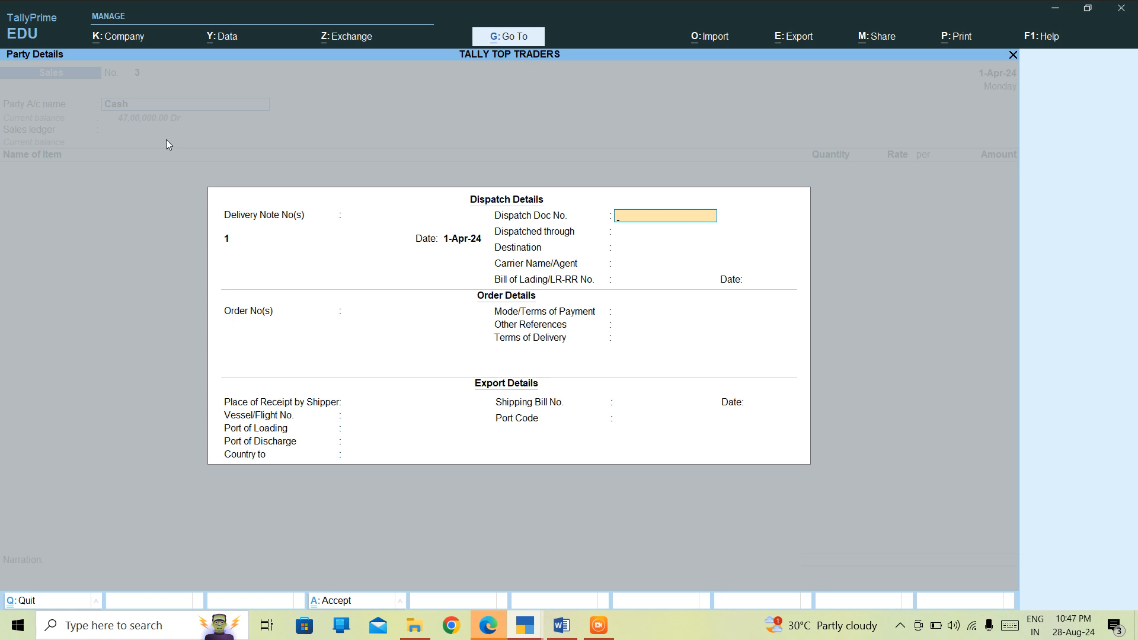
key(Return)
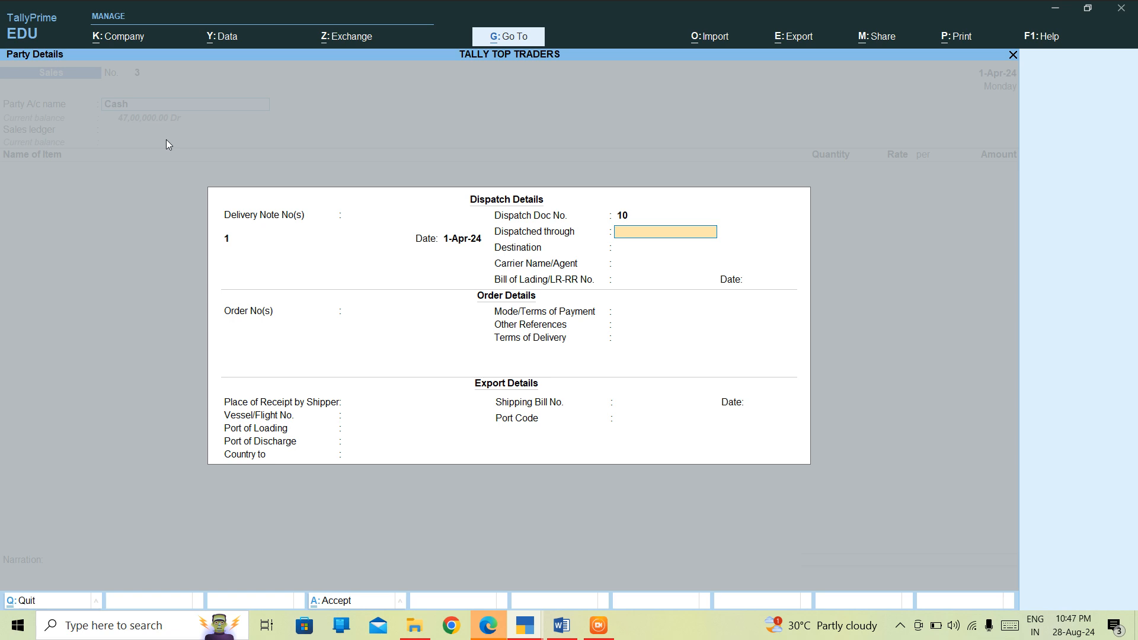
Step: Set the dispatch details to dispatched through Delhi with destination PUNE
text(Delhi)
key(Return)
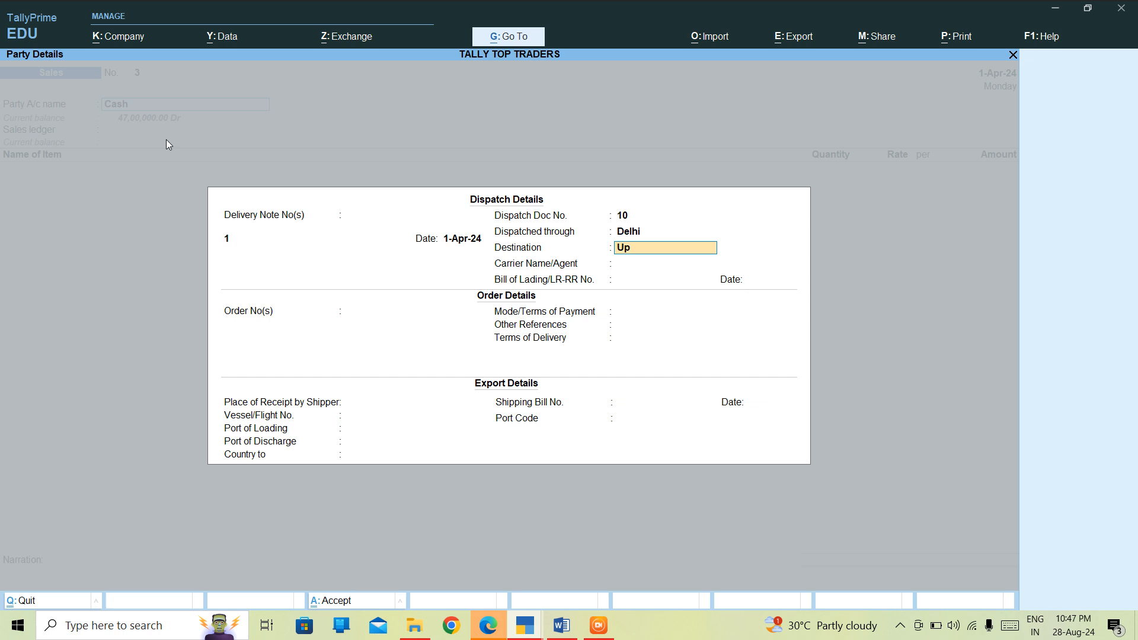
key(BackSpace)
text(P)
key(BackSpace)
key(BackSpace)
text(PUNE)
key(Return)
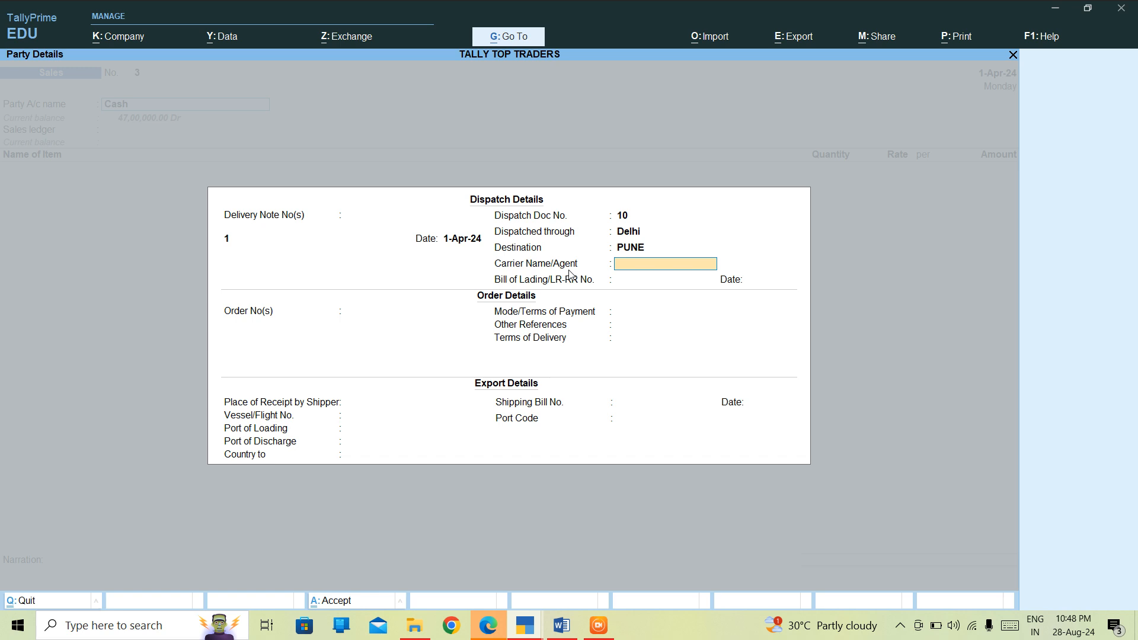
Step: Enter the carrier agent's name and bill of lading number 5484515 dated 1-Apr-24
text(PREM)
key(Return)
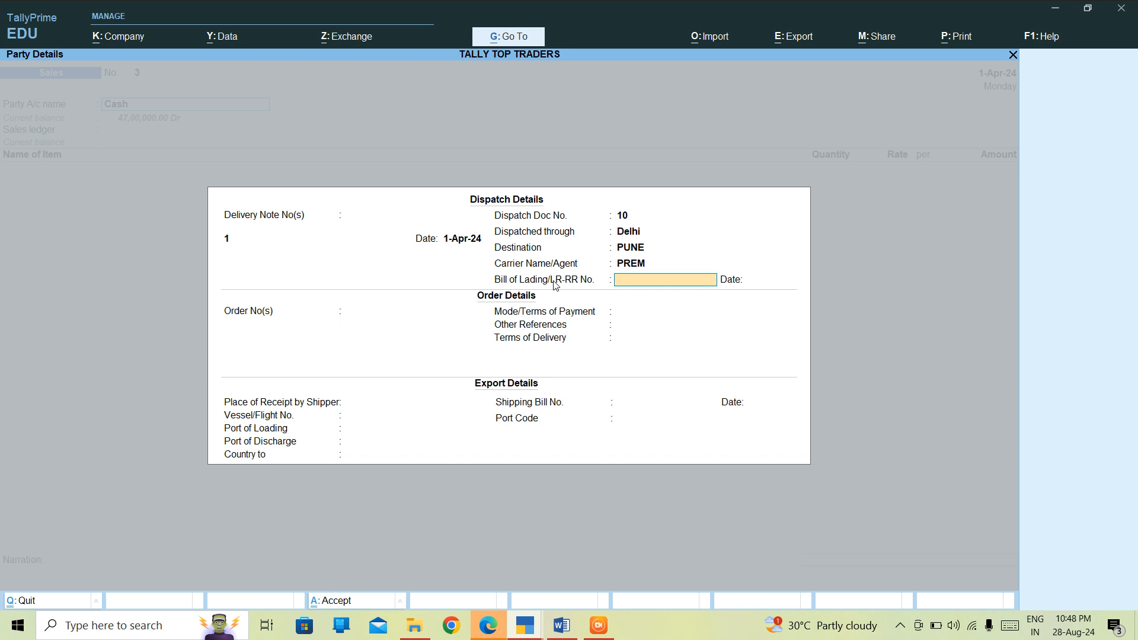
text(5484515)
key(Return)
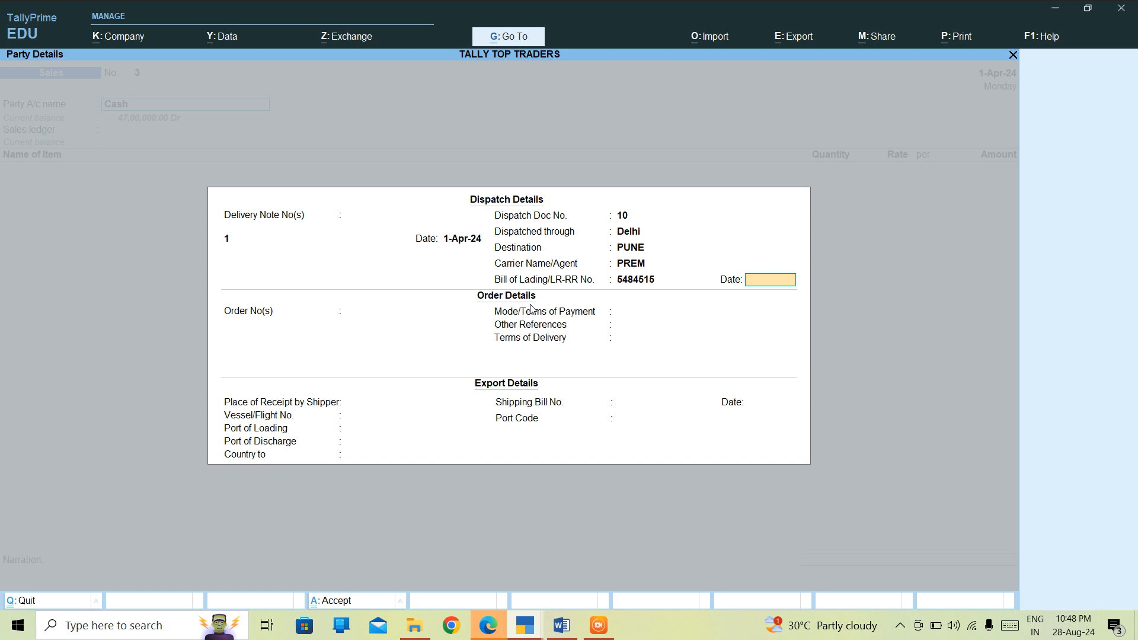
text(2)
key(BackSpace)
text(1-4-24)
key(Return)
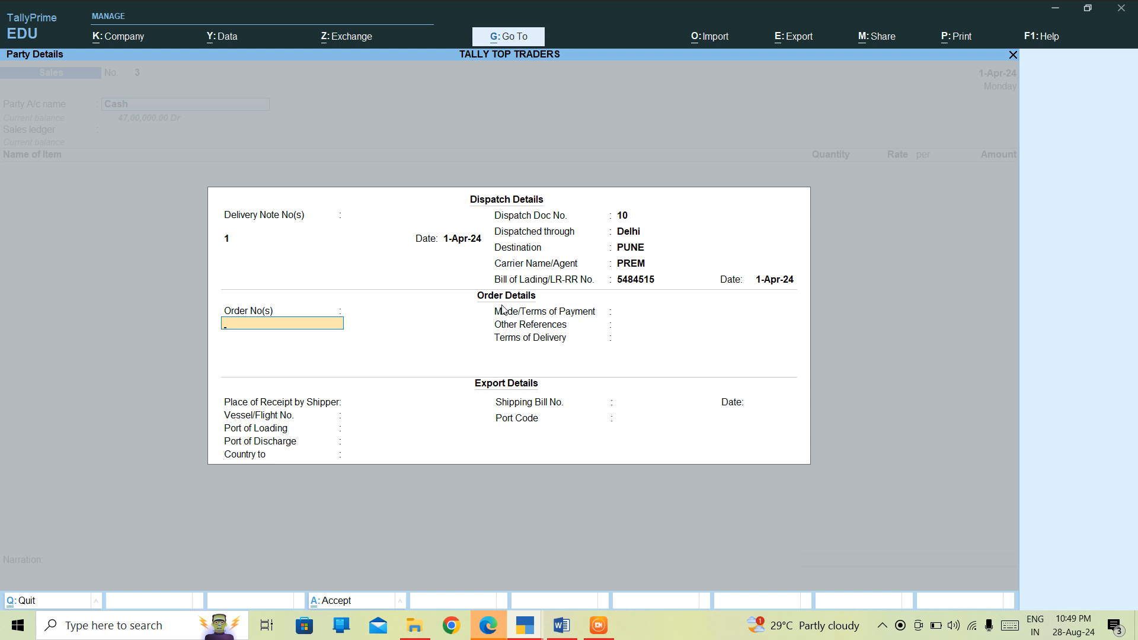
Step: Enter the order number dated 1-Apr-24 with payment terms CASH ON DELIVERY, and accept the other order and export details blank
text(123)
key(Return)
key(Return)
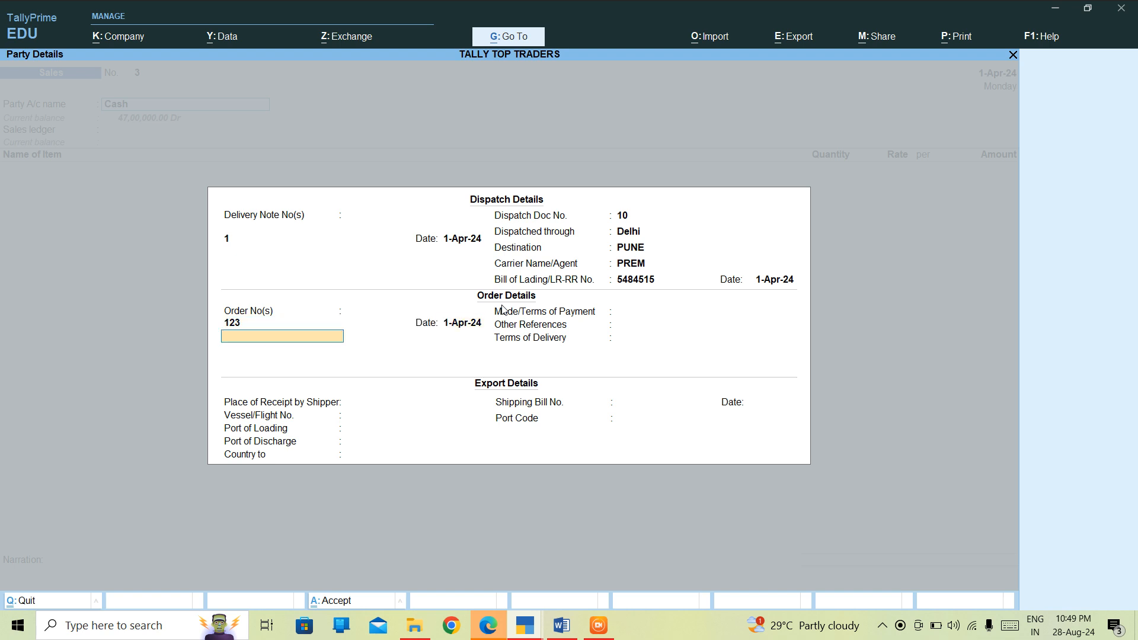
key(Return)
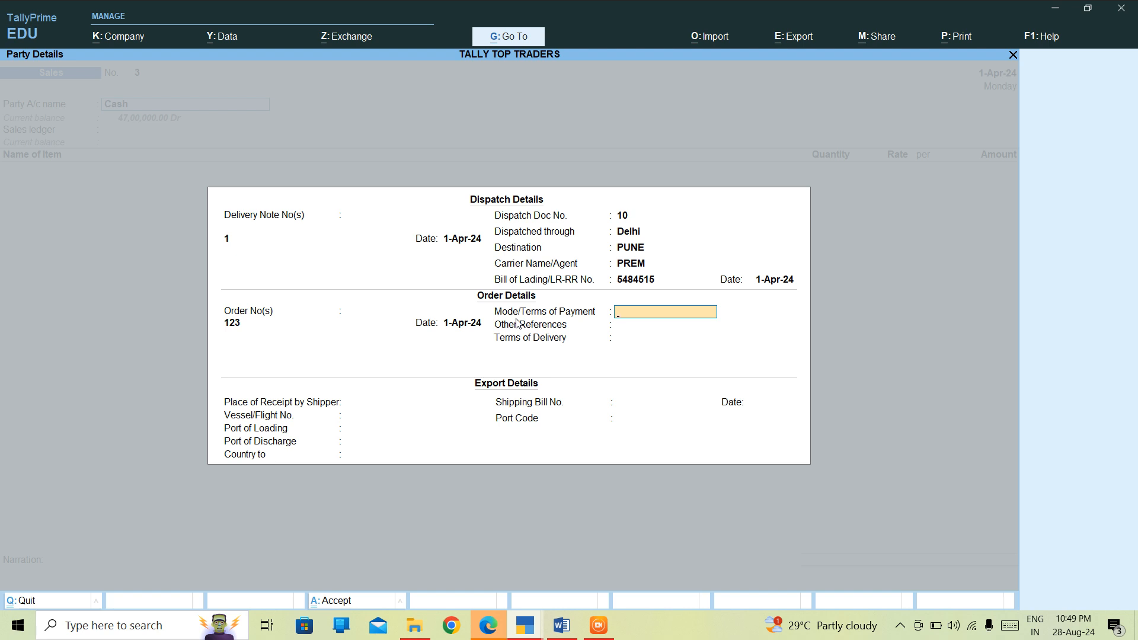
text(CASH ON DELIVERY)
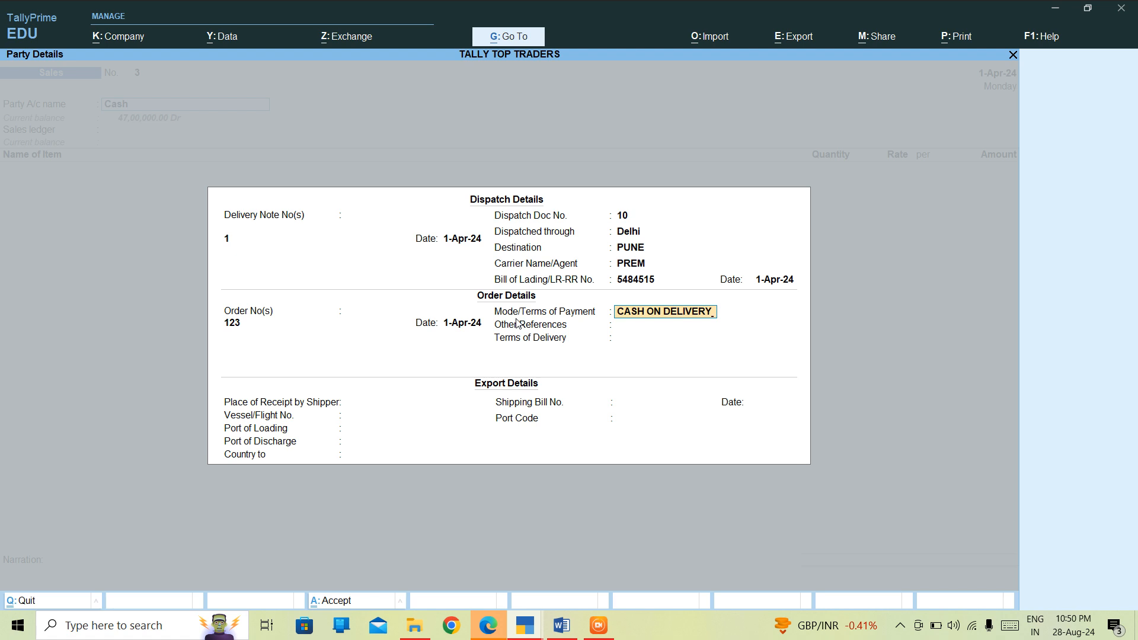
key(Return)
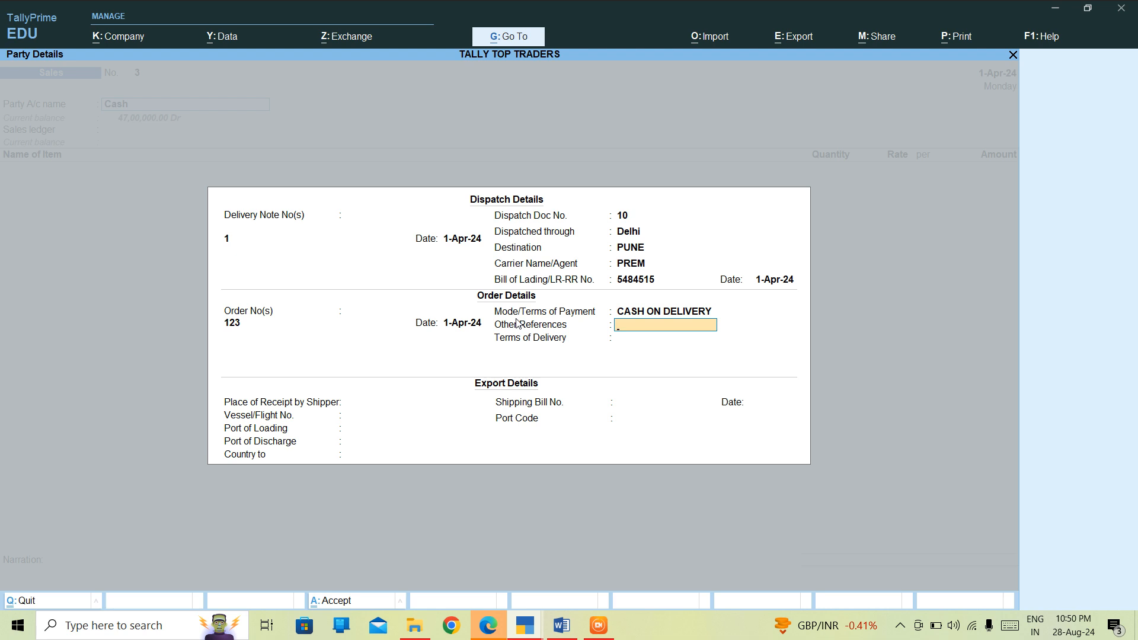
key(Return)
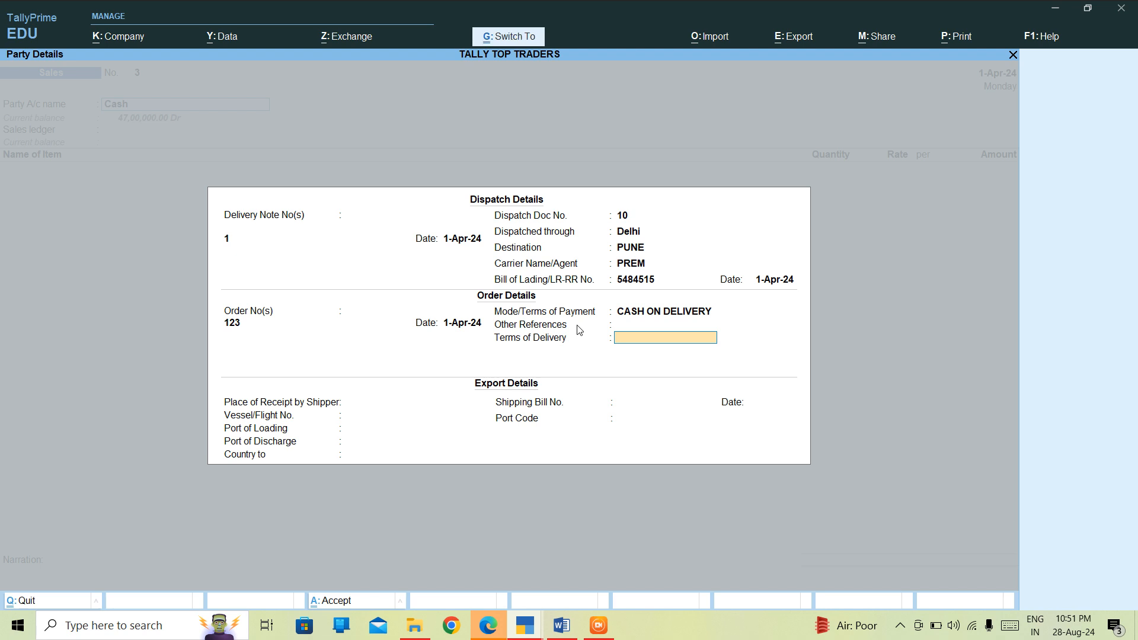
key(Return)
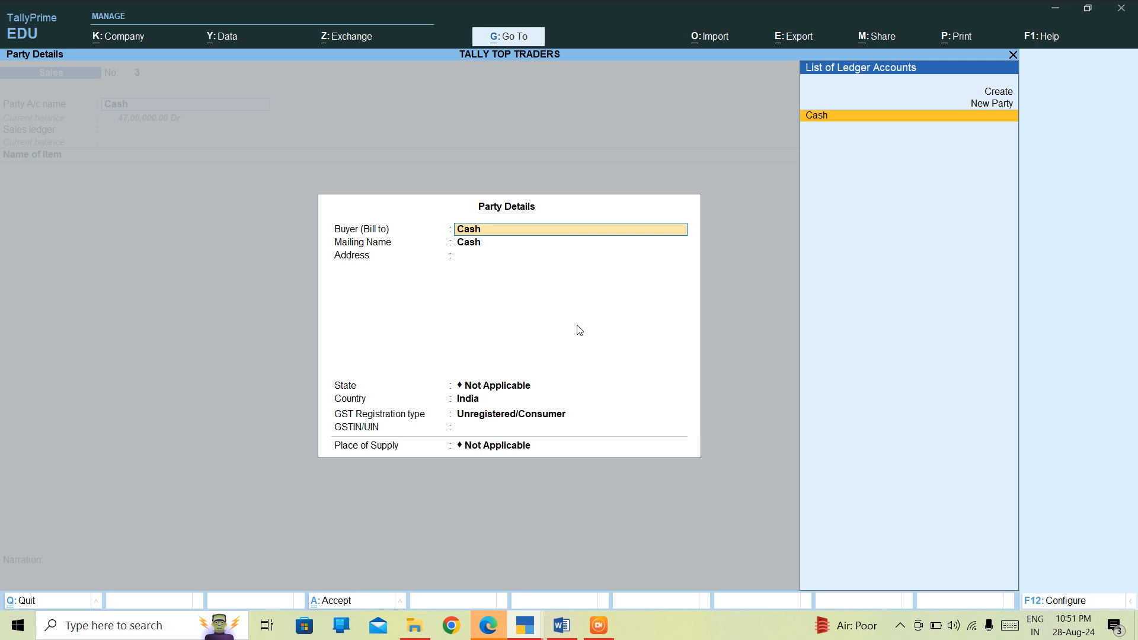